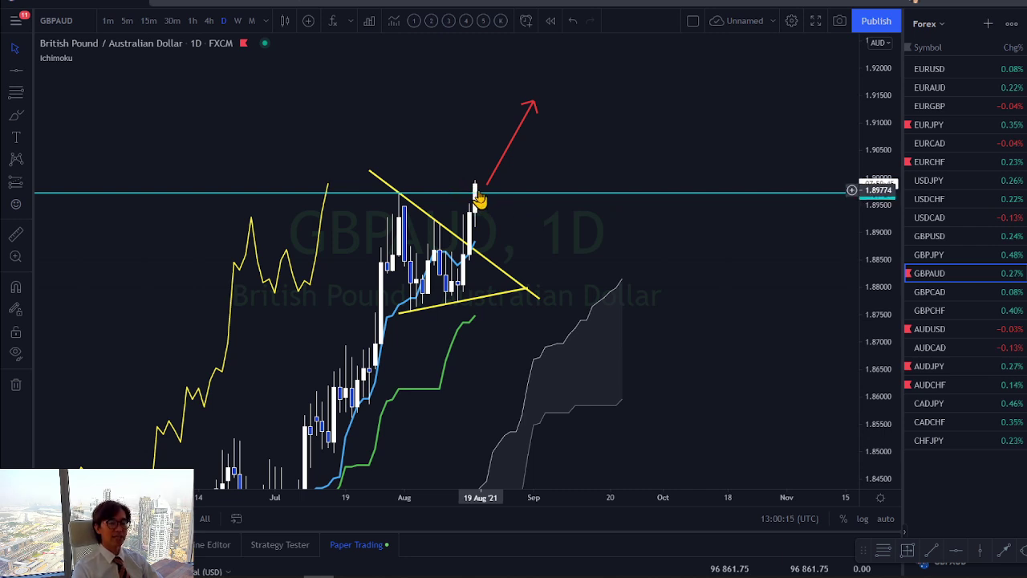
- Pan and zoom the GBPAUD daily chart onto the triangle, cyan resistance line and red arrow
{"action": "left_click_drag", "start_coordinate": [661, 494], "coordinate": [568, 343]}
{"action": "scroll", "coordinate": [568, 344], "scroll_direction": "up", "scroll_amount": 2}
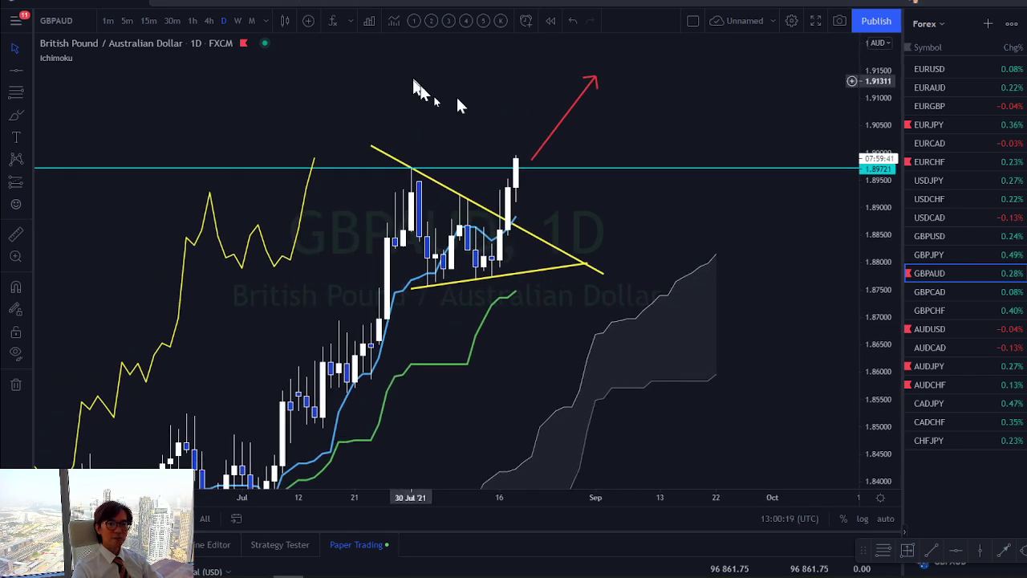
{"action": "left_click", "coordinate": [513, 168]}
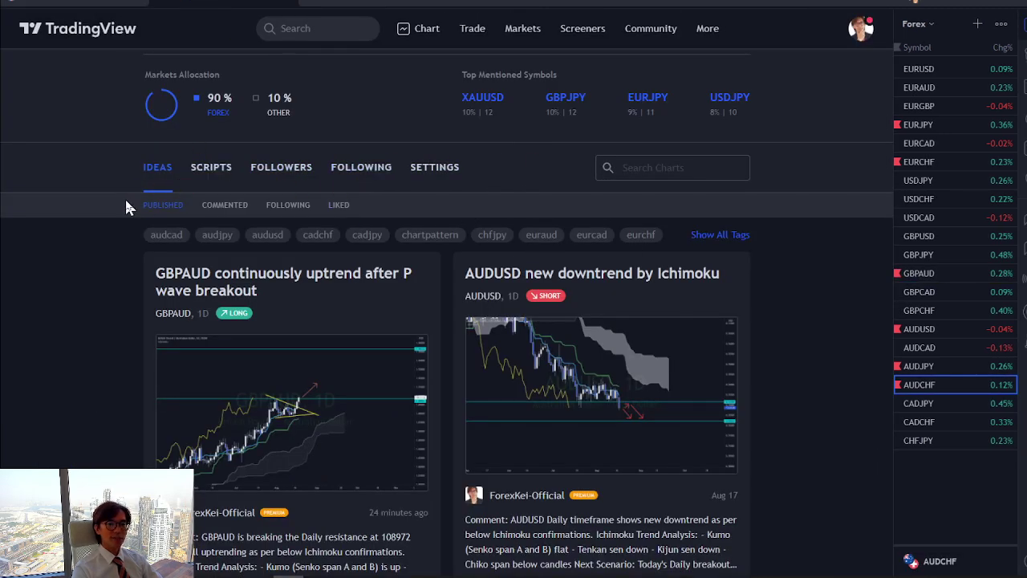
- Scroll the published Ideas list down to the 'GBPAUD potential P wave breakout' card
{"action": "scroll", "coordinate": [126, 207], "scroll_direction": "down", "scroll_amount": 2}
{"action": "scroll", "coordinate": [122, 193], "scroll_direction": "down", "scroll_amount": 2}
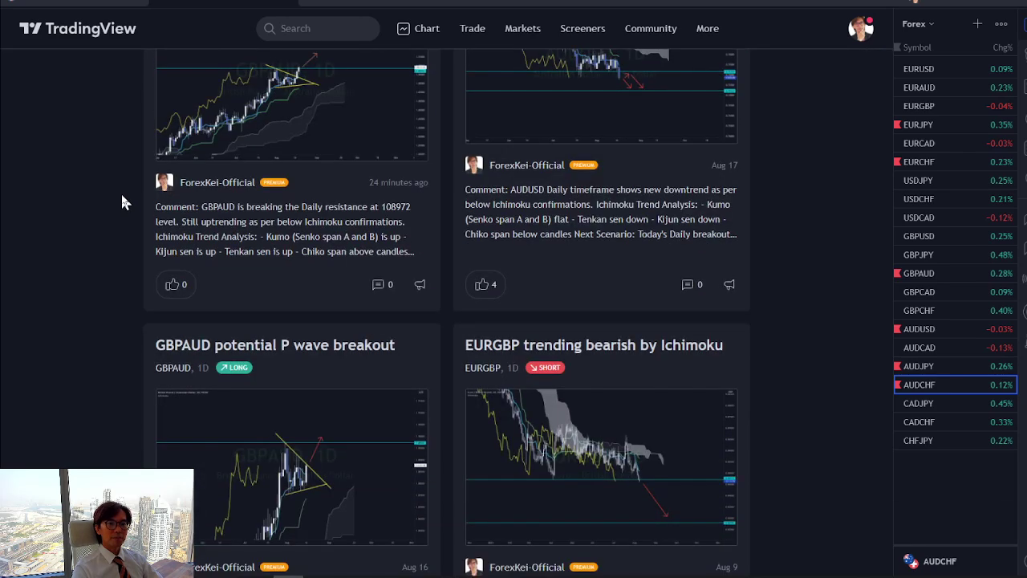
{"action": "scroll", "coordinate": [120, 192], "scroll_direction": "down", "scroll_amount": 2}
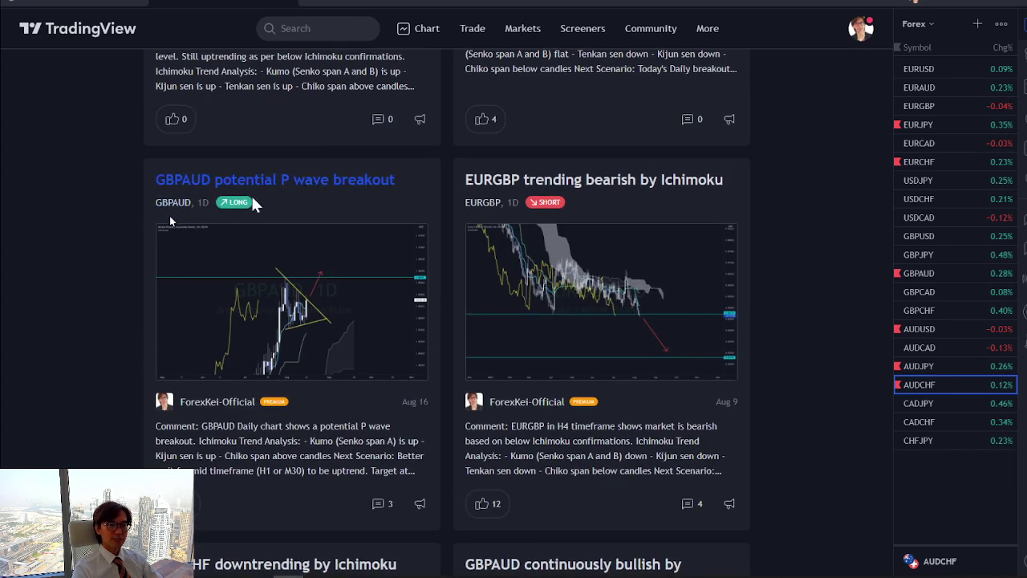
- Open the 'GBPAUD potential P wave breakout' idea, replay price after publication, then close it
{"action": "left_click", "coordinate": [321, 186]}
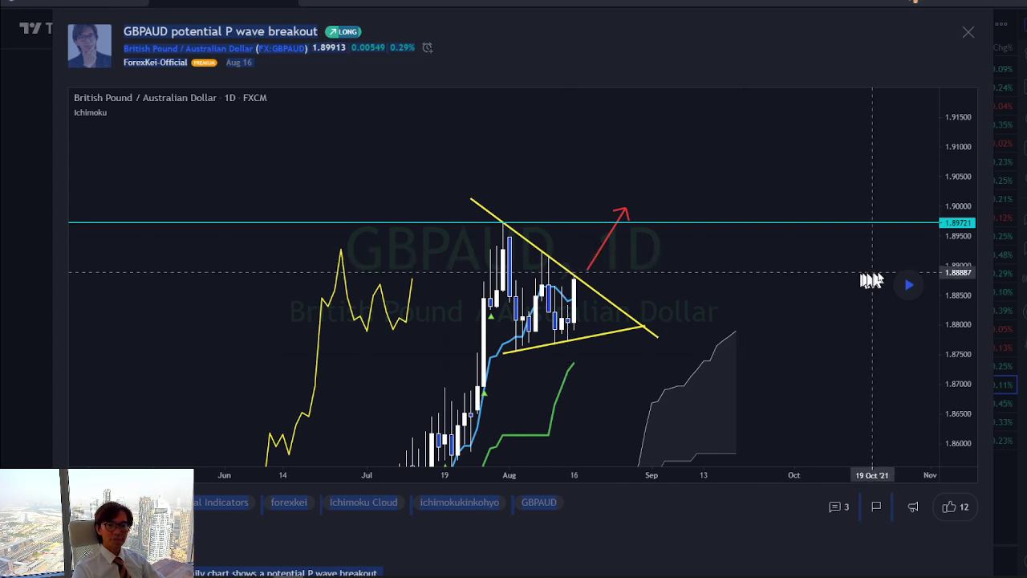
{"action": "left_click", "coordinate": [906, 286]}
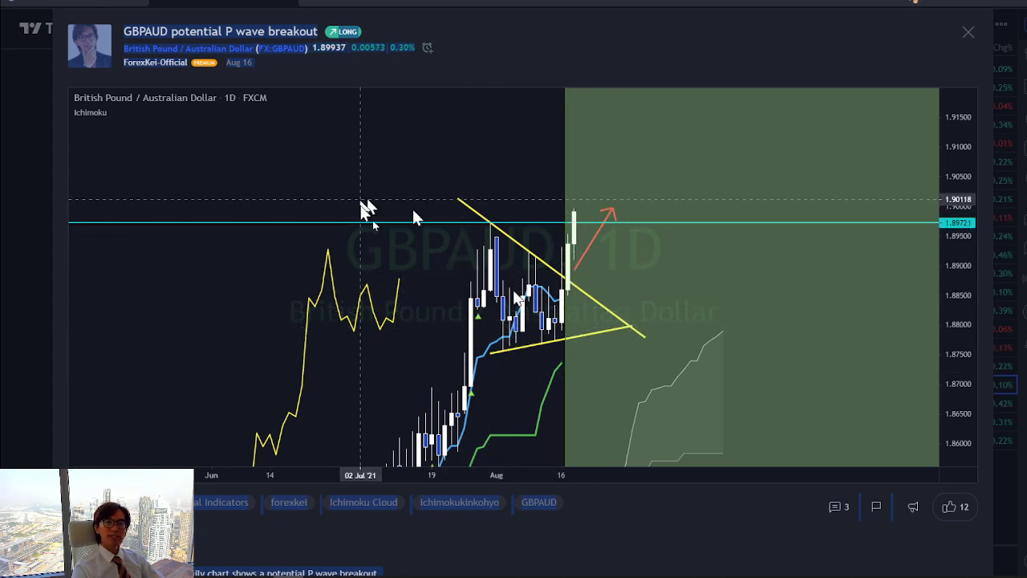
{"action": "left_click_drag", "start_coordinate": [650, 280], "coordinate": [568, 288]}
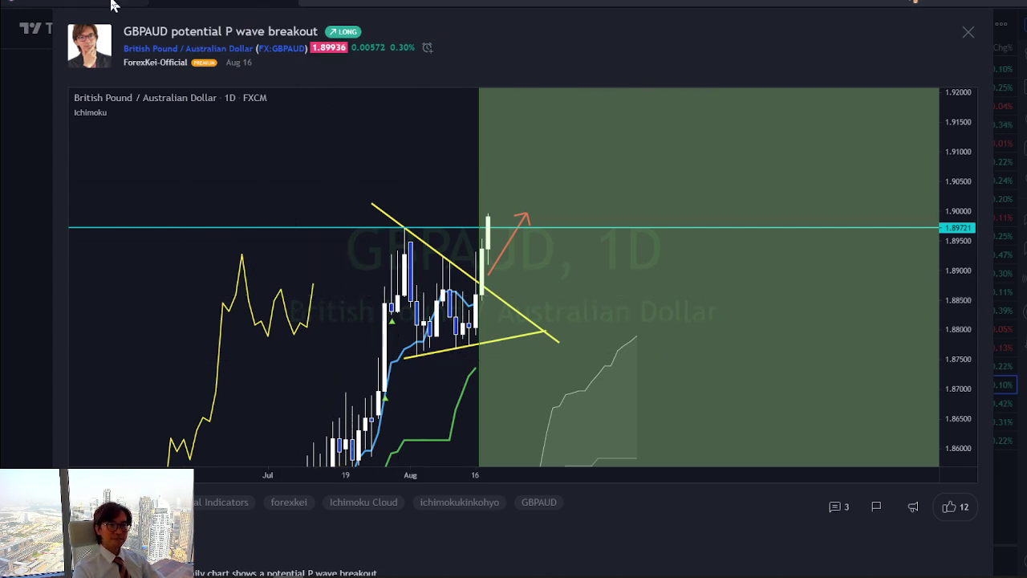
{"action": "left_click", "coordinate": [265, 4]}
{"action": "left_click_drag", "start_coordinate": [757, 206], "coordinate": [747, 256]}
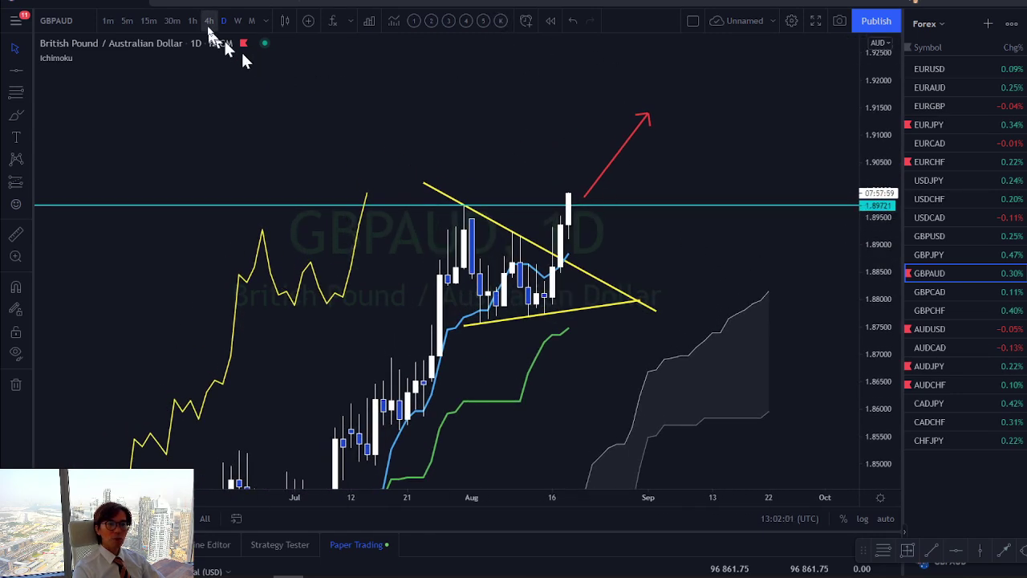
{"action": "left_click", "coordinate": [260, 7]}
{"action": "left_click", "coordinate": [966, 33]}
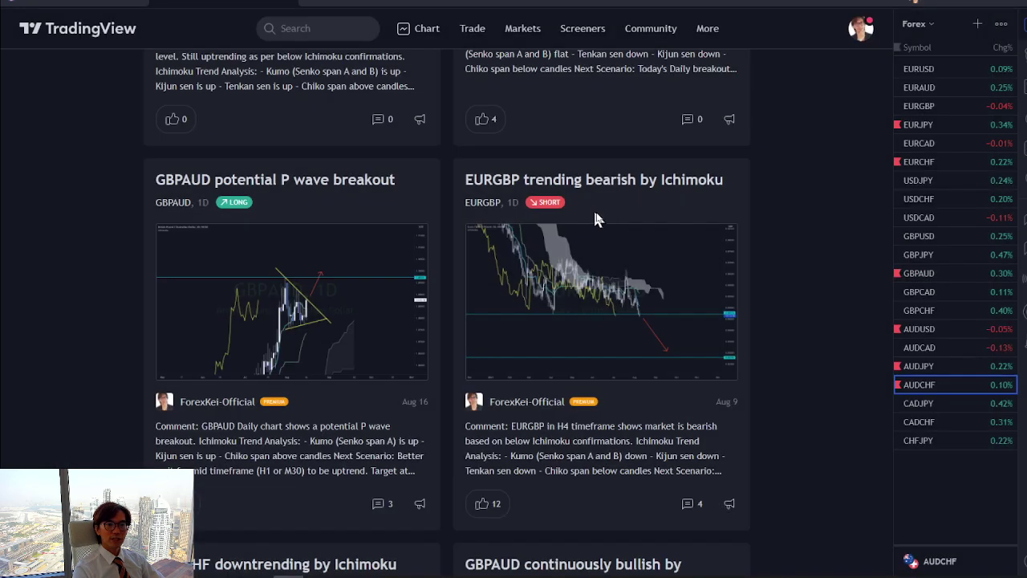
{"action": "scroll", "coordinate": [600, 217], "scroll_direction": "up", "scroll_amount": 6}
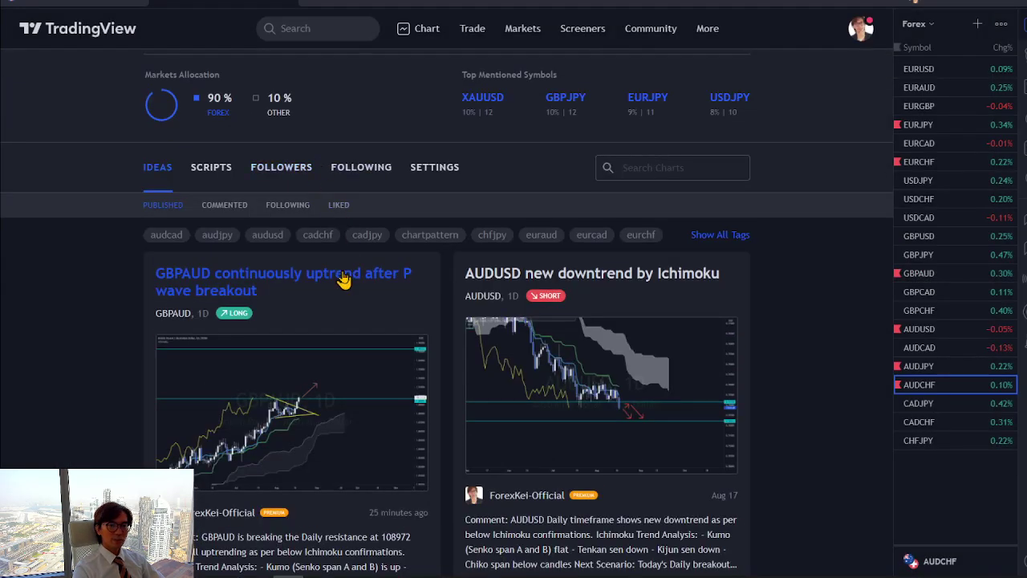
{"action": "left_click", "coordinate": [273, 274]}
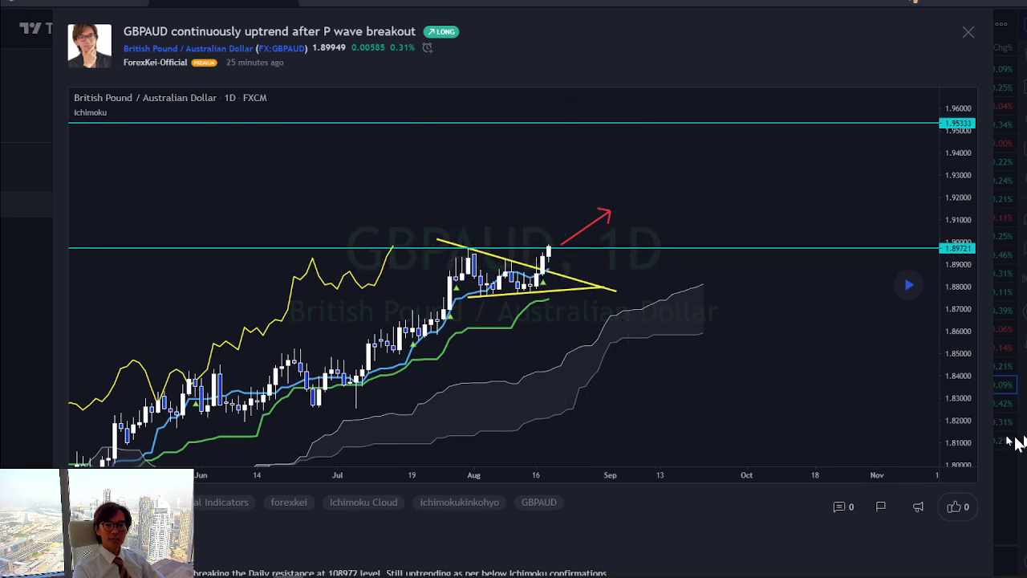
{"action": "left_click_drag", "start_coordinate": [623, 251], "coordinate": [648, 390]}
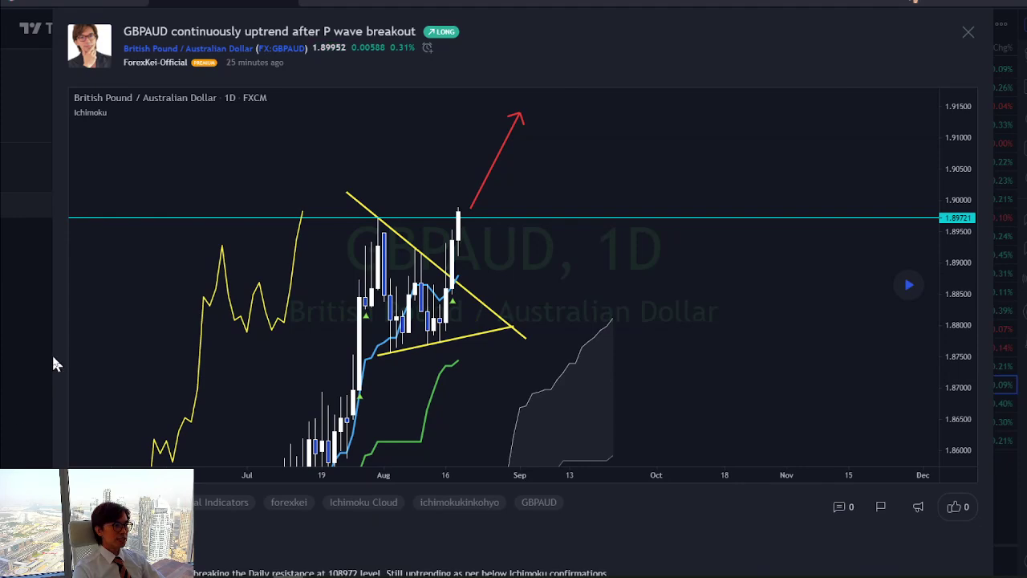
{"action": "scroll", "coordinate": [53, 363], "scroll_direction": "down", "scroll_amount": 2}
{"action": "scroll", "coordinate": [48, 354], "scroll_direction": "down", "scroll_amount": 4}
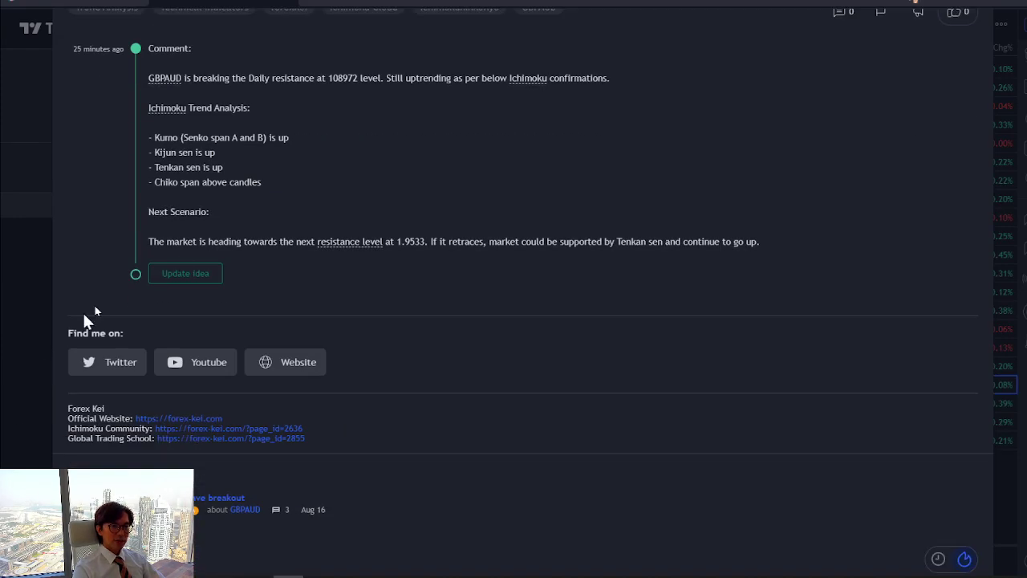
{"action": "left_click_drag", "start_coordinate": [167, 241], "coordinate": [320, 242]}
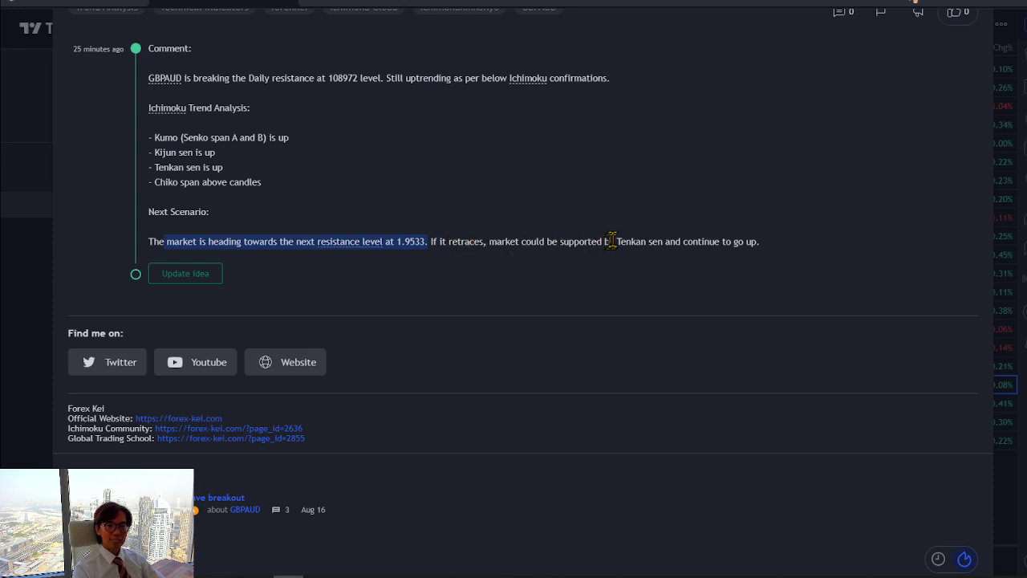
{"action": "scroll", "coordinate": [633, 203], "scroll_direction": "up", "scroll_amount": 3}
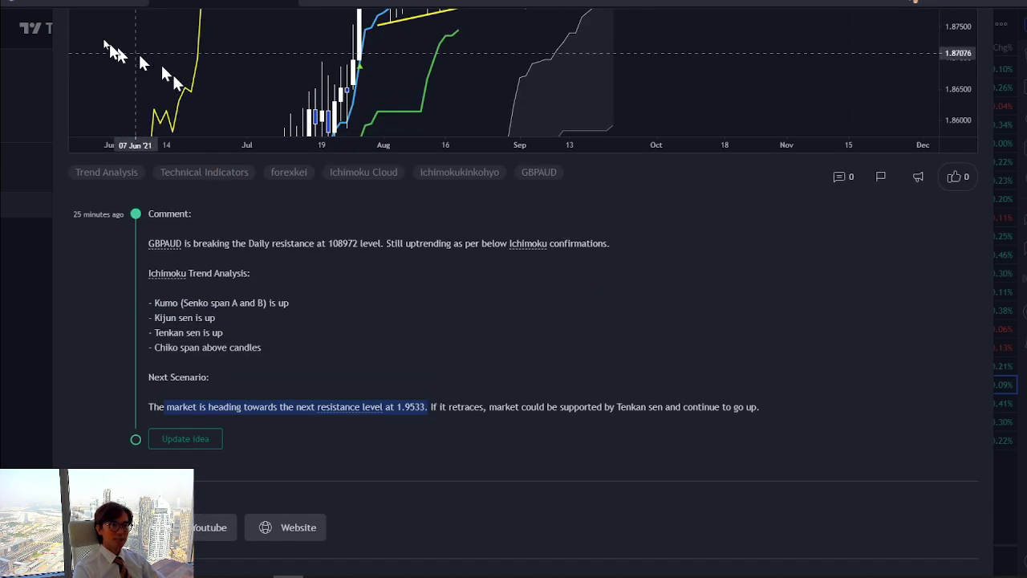
{"action": "key", "text": "Escape"}
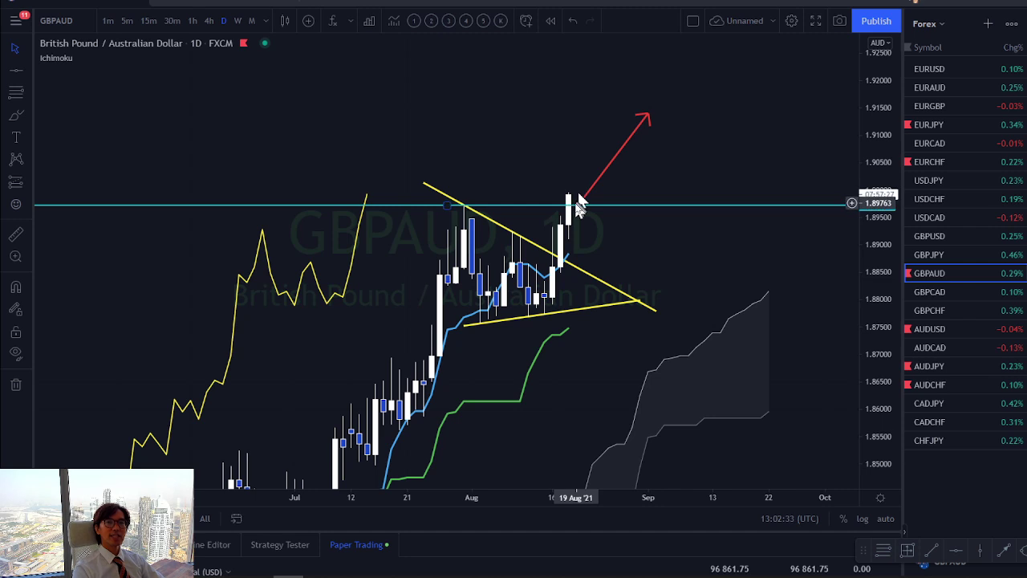
- Nudge the red breakout arrow up-left and draw a short red pullback arrow pointing down
{"action": "left_click", "coordinate": [604, 158]}
{"action": "left_click_drag", "start_coordinate": [604, 158], "coordinate": [595, 156]}
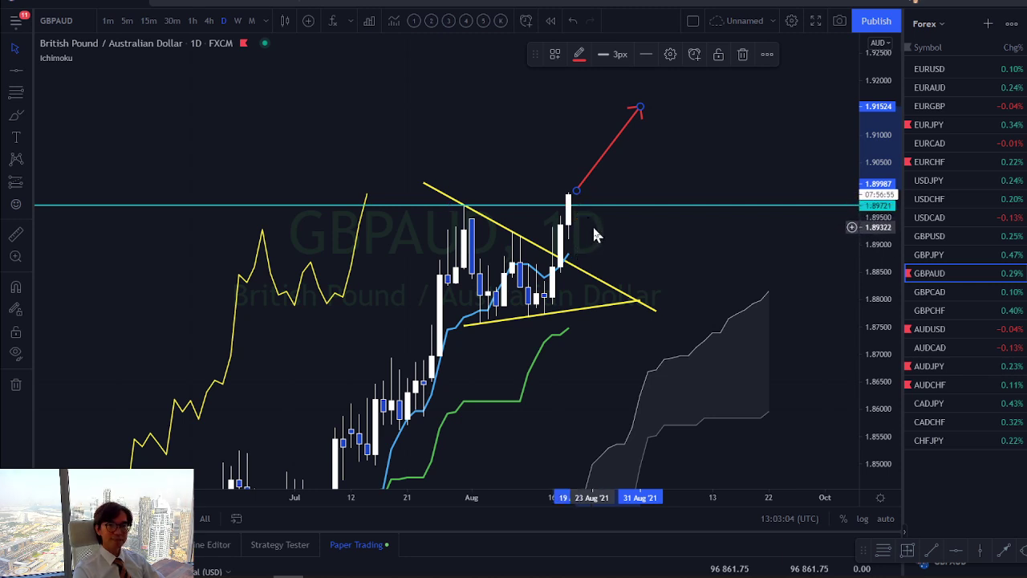
{"action": "left_click", "coordinate": [1002, 552]}
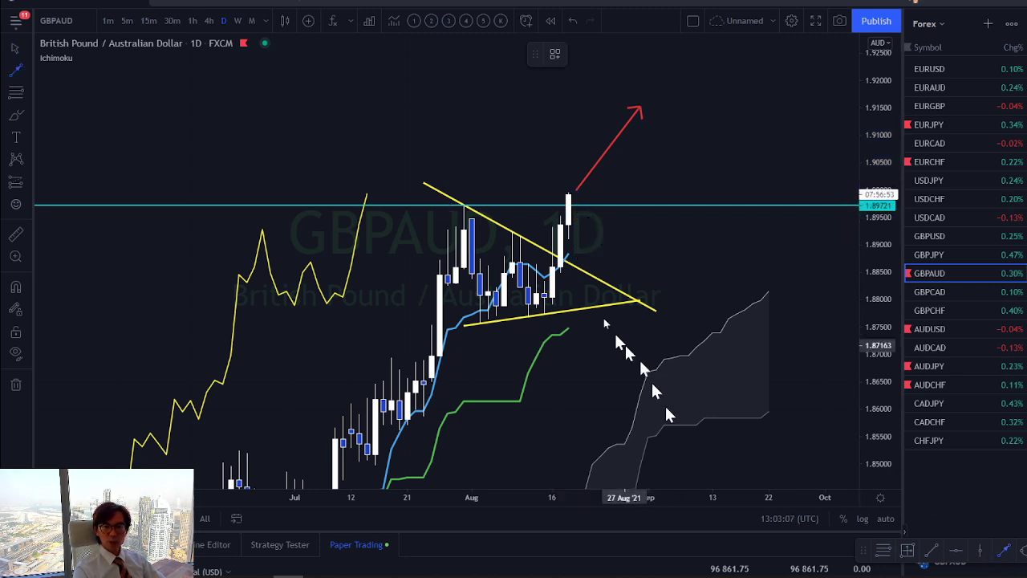
{"action": "left_click", "coordinate": [590, 236]}
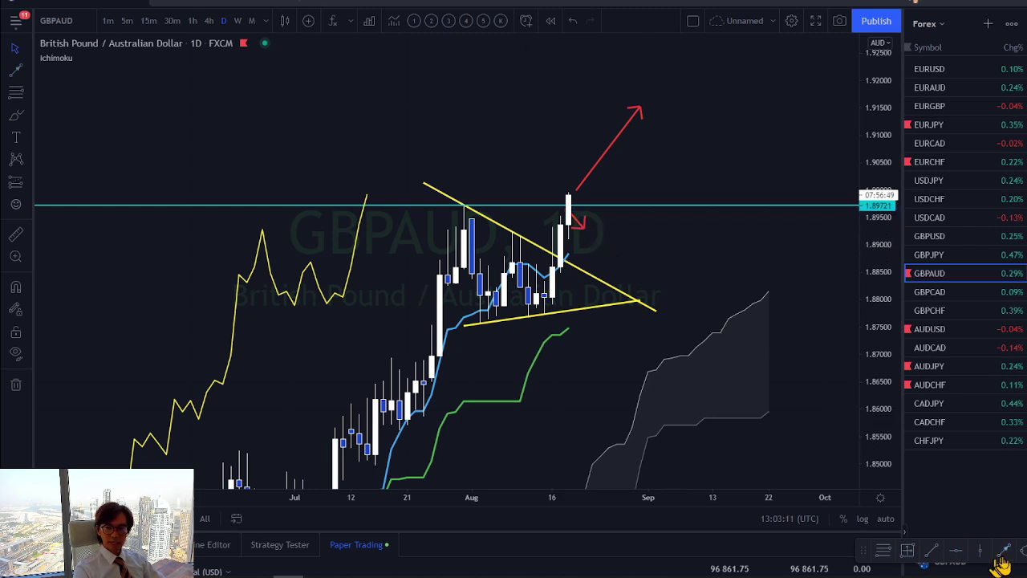
- Draw a second red arrow rising up-right from the pullback point toward about 1.908
{"action": "mouse_move", "coordinate": [591, 221]}
{"action": "left_mouse_down"}
{"action": "mouse_move", "coordinate": [610, 210]}
{"action": "mouse_move", "coordinate": [586, 222]}
{"action": "left_mouse_up"}
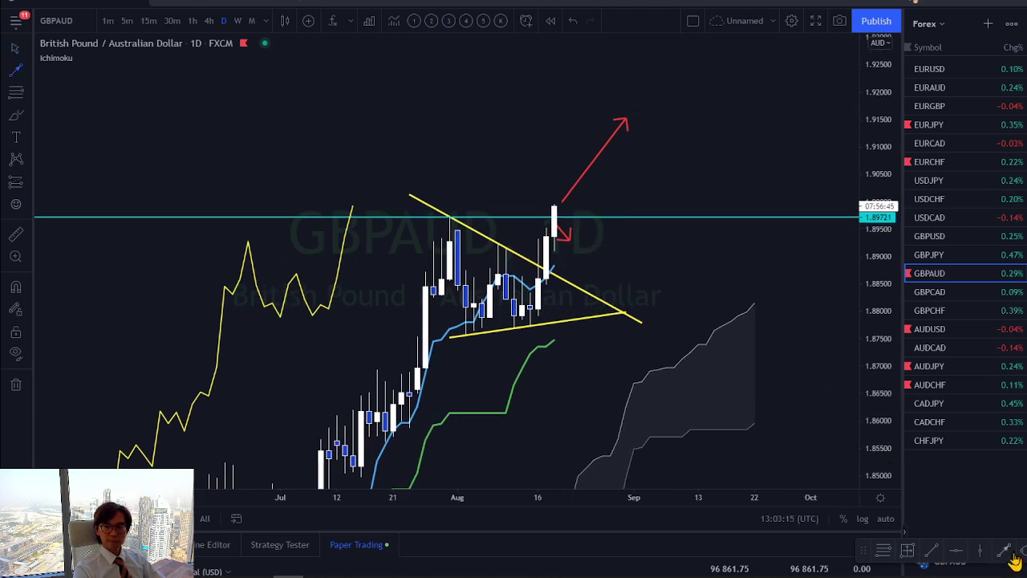
{"action": "left_click", "coordinate": [578, 234]}
{"action": "left_click", "coordinate": [633, 160]}
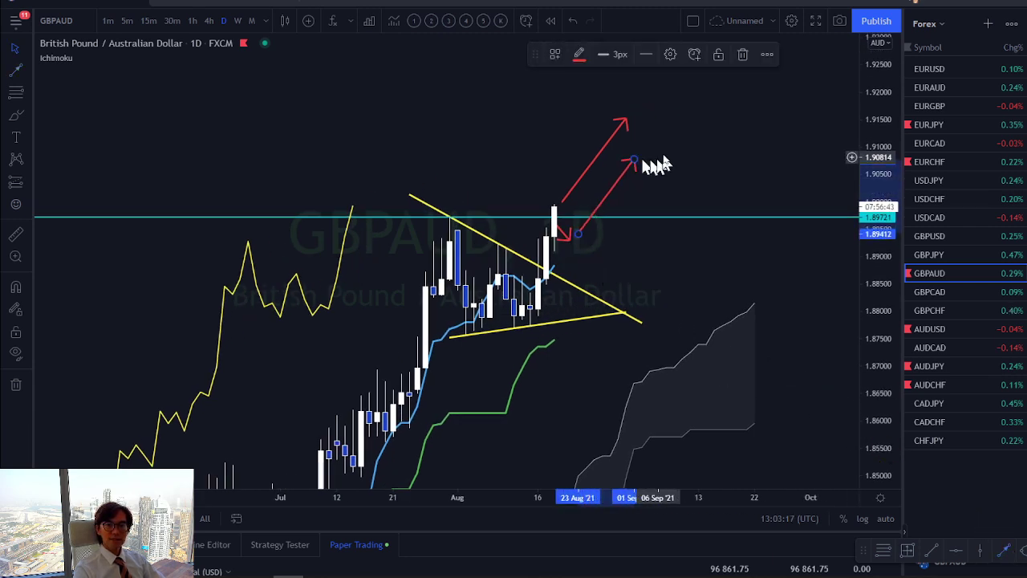
{"action": "left_click", "coordinate": [654, 165]}
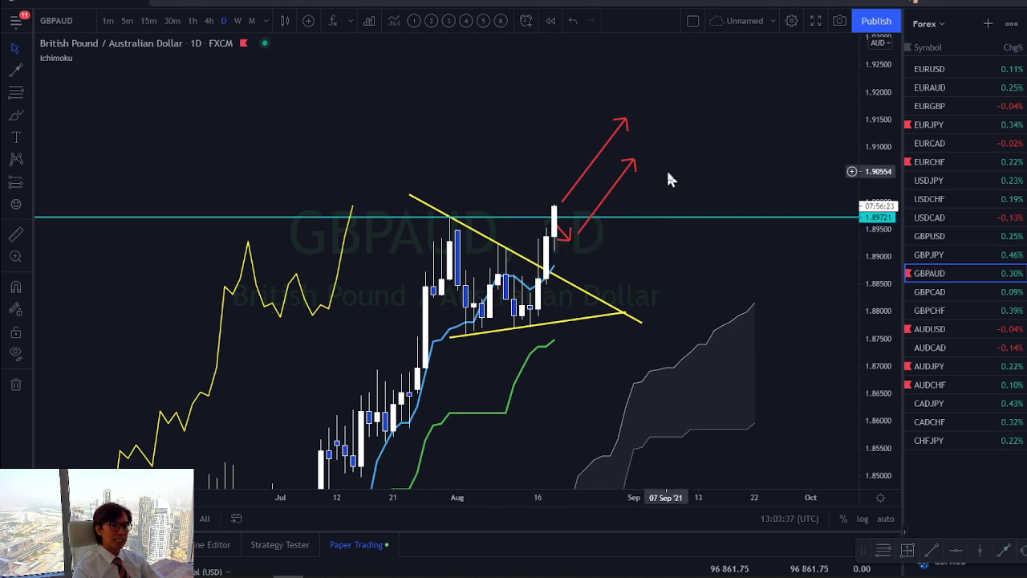
- Compress the daily price scale to reveal the 1.95333 line and pan toward August 2021
{"action": "left_click_drag", "start_coordinate": [875, 96], "coordinate": [902, 336]}
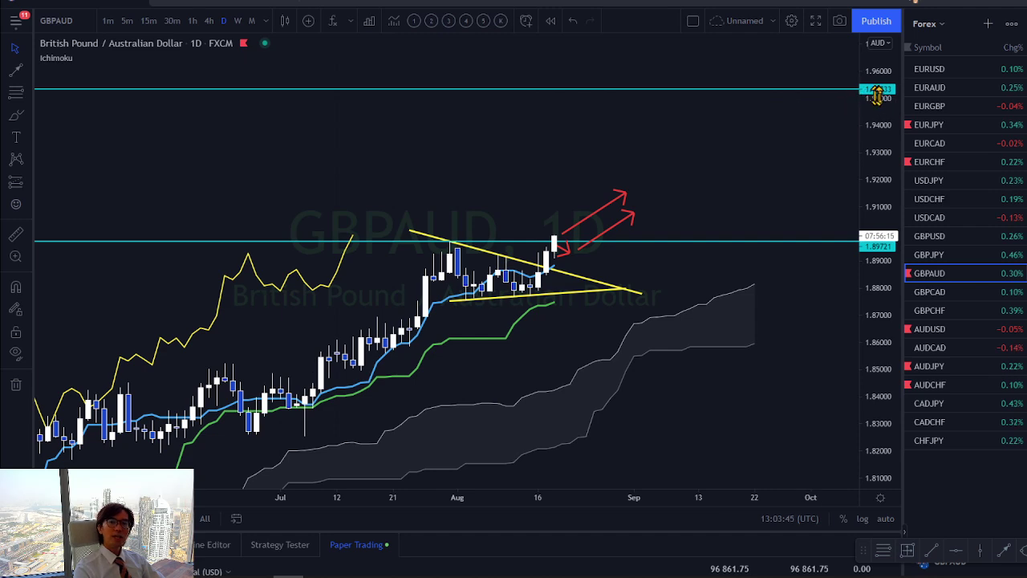
{"action": "scroll", "coordinate": [361, 471], "scroll_direction": "down", "scroll_amount": 5}
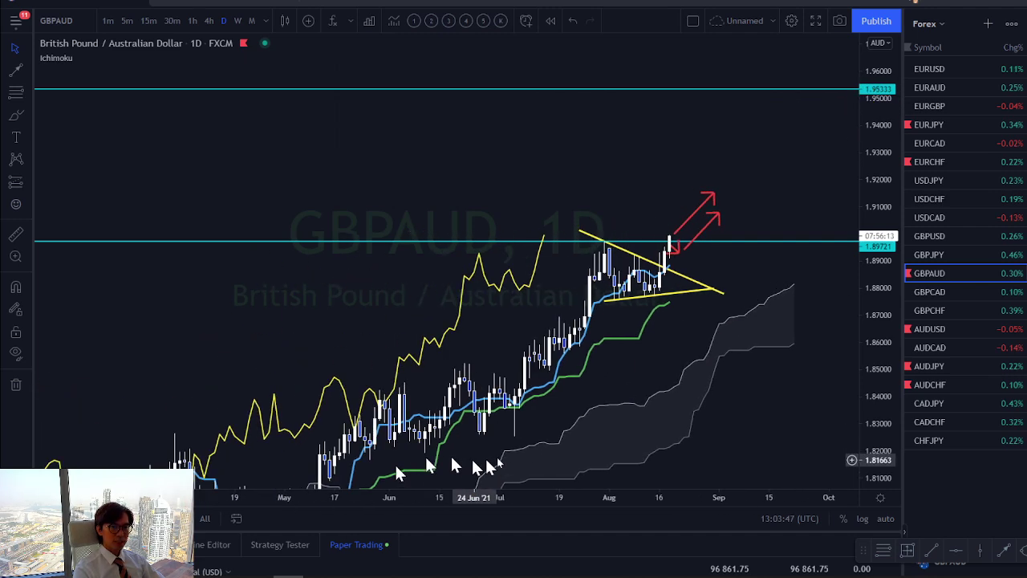
{"action": "scroll", "coordinate": [666, 447], "scroll_direction": "down", "scroll_amount": 10}
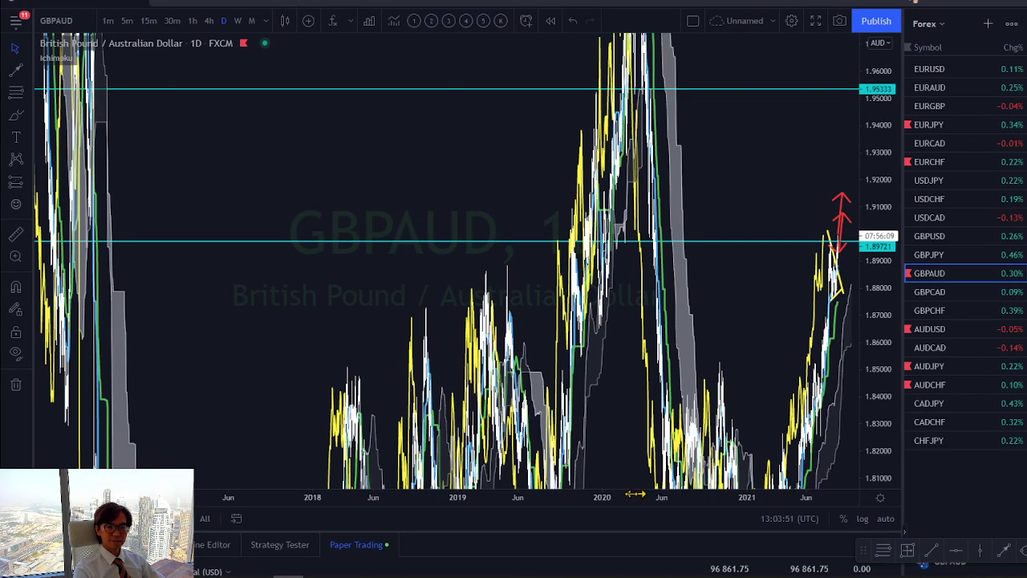
{"action": "scroll", "coordinate": [643, 495], "scroll_direction": "up", "scroll_amount": 10}
{"action": "left_click_drag", "start_coordinate": [332, 171], "coordinate": [543, 232]}
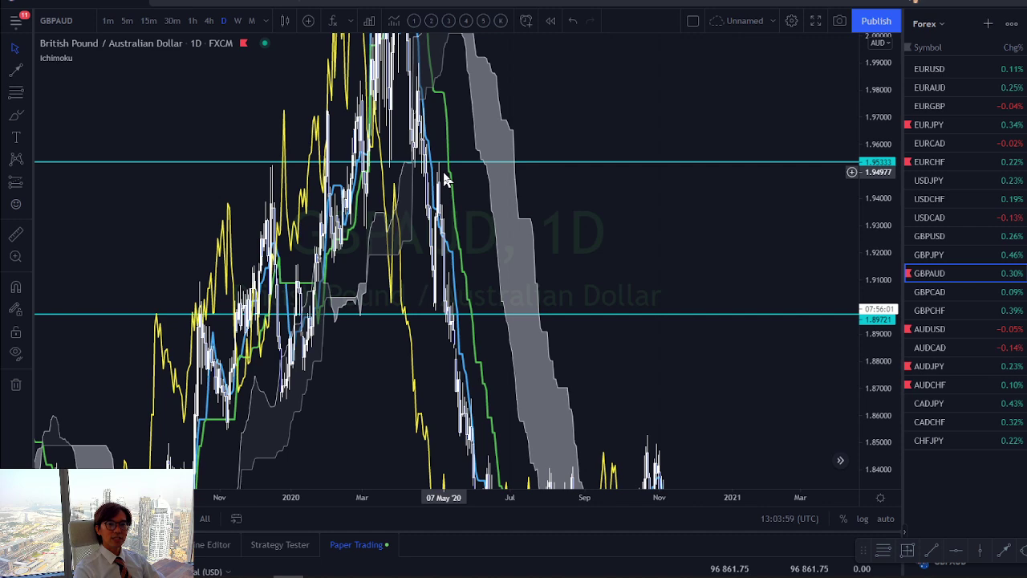
{"action": "left_click_drag", "start_coordinate": [577, 201], "coordinate": [321, 206]}
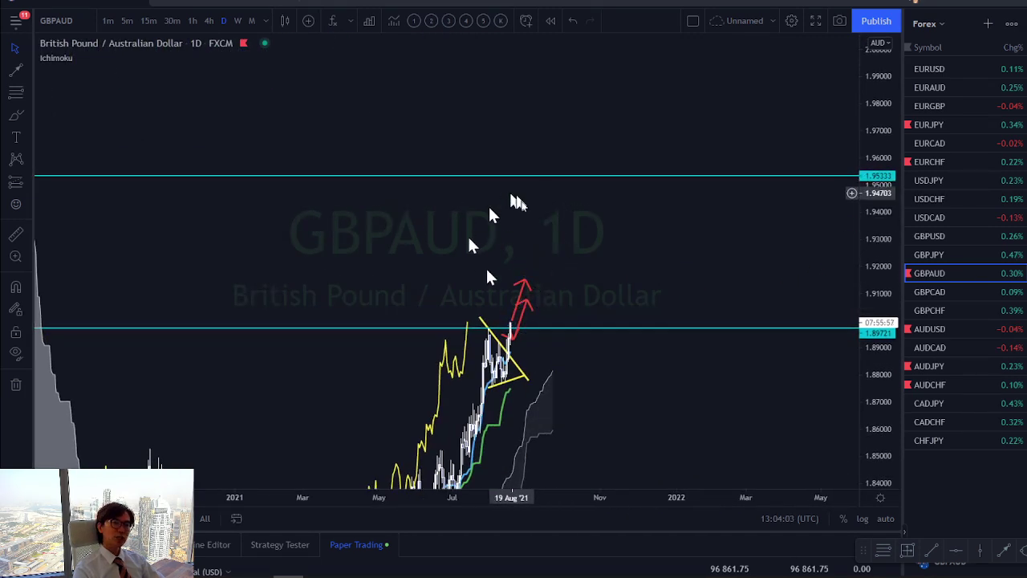
{"action": "left_click_drag", "start_coordinate": [529, 219], "coordinate": [601, 222]}
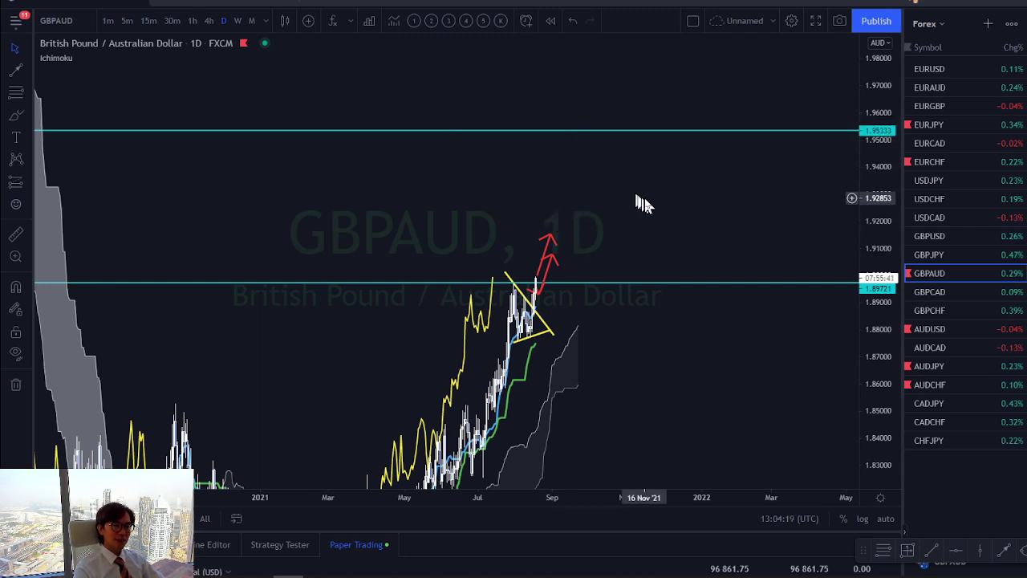
- Zoom and pan the daily chart to centre the triangle and the breakout arrows
{"action": "scroll", "coordinate": [522, 458], "scroll_direction": "up", "scroll_amount": 3}
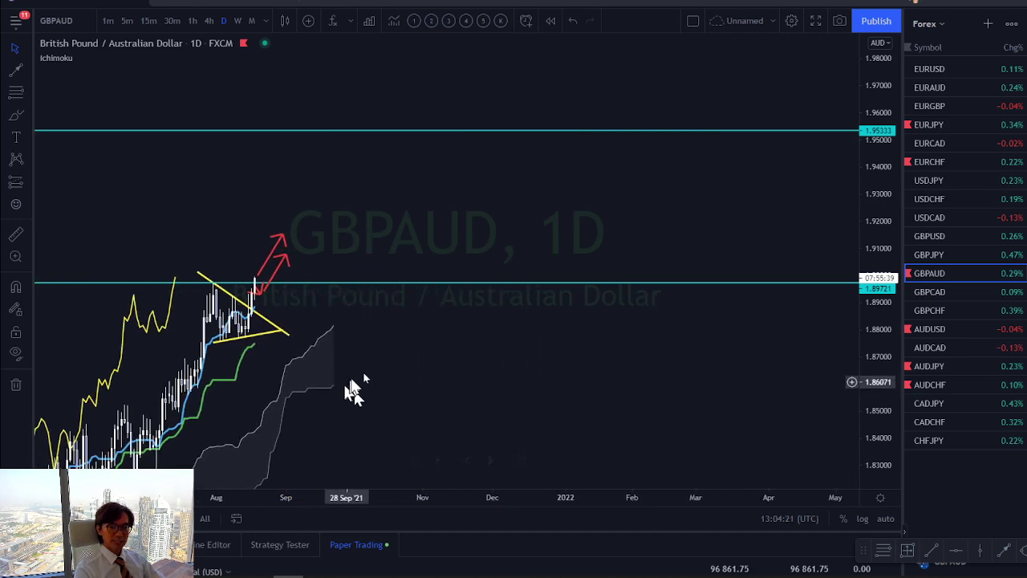
{"action": "scroll", "coordinate": [353, 397], "scroll_direction": "down", "scroll_amount": 5}
{"action": "left_click_drag", "start_coordinate": [621, 504], "coordinate": [399, 497]}
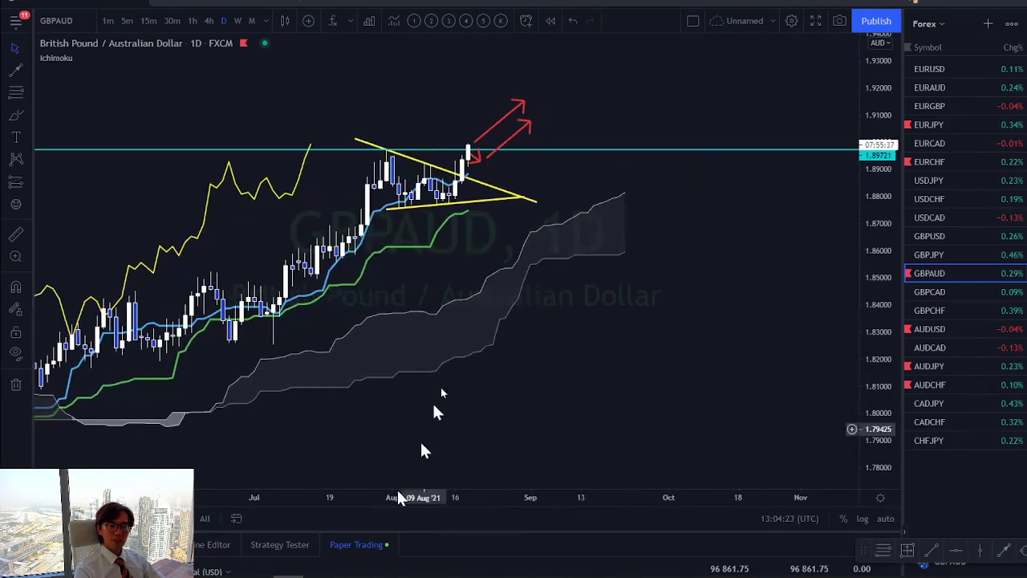
{"action": "left_click_drag", "start_coordinate": [527, 312], "coordinate": [527, 407]}
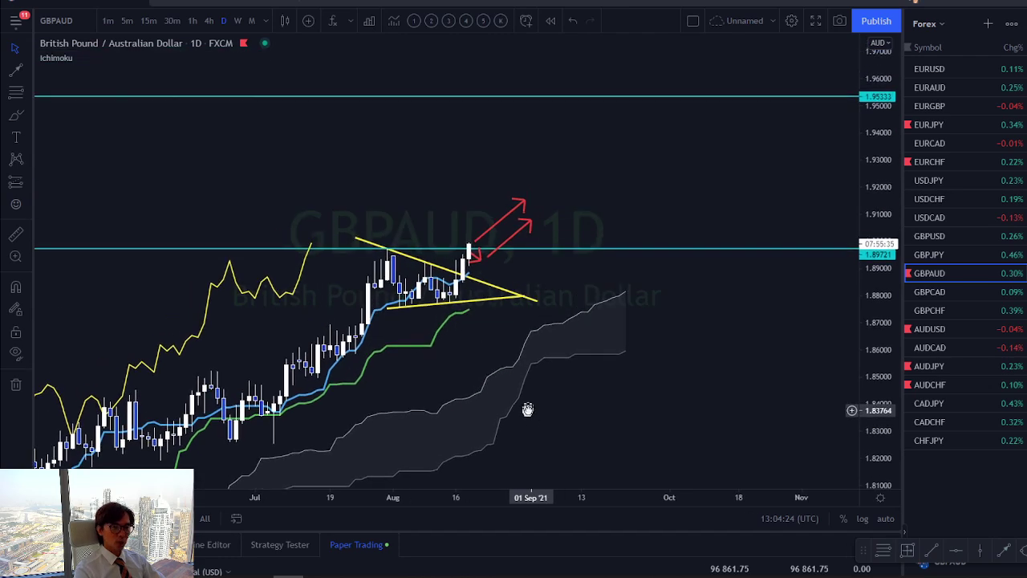
{"action": "left_click_drag", "start_coordinate": [874, 433], "coordinate": [526, 207]}
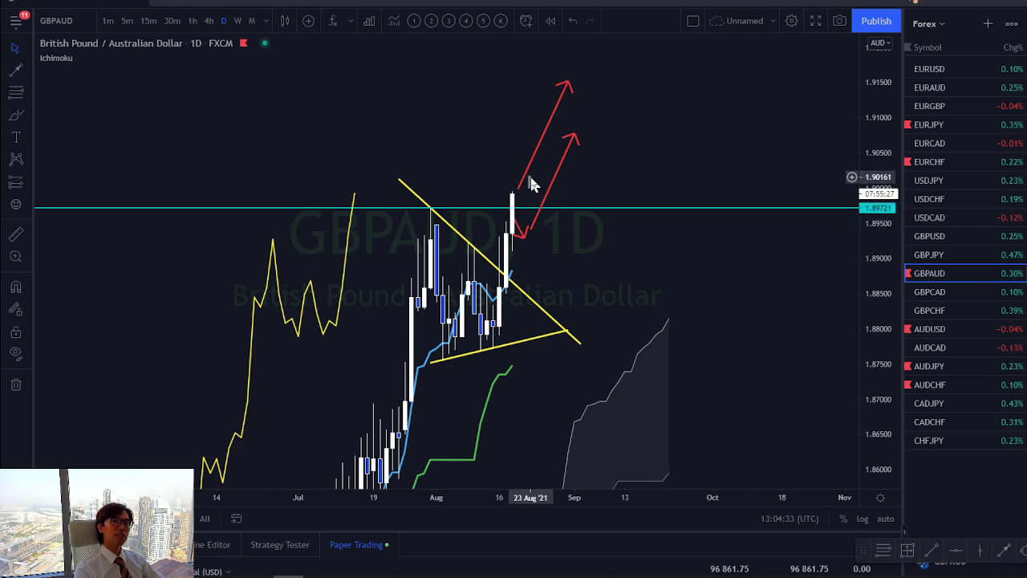
{"action": "left_click_drag", "start_coordinate": [638, 162], "coordinate": [668, 148]}
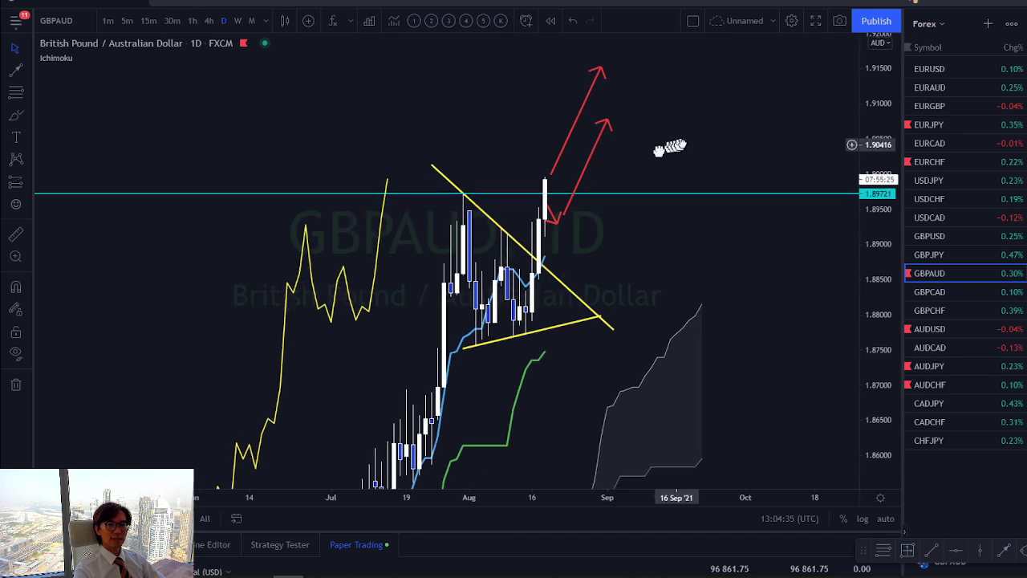
{"action": "scroll", "coordinate": [585, 264], "scroll_direction": "up", "scroll_amount": 2}
{"action": "left_click_drag", "start_coordinate": [585, 264], "coordinate": [617, 283]}
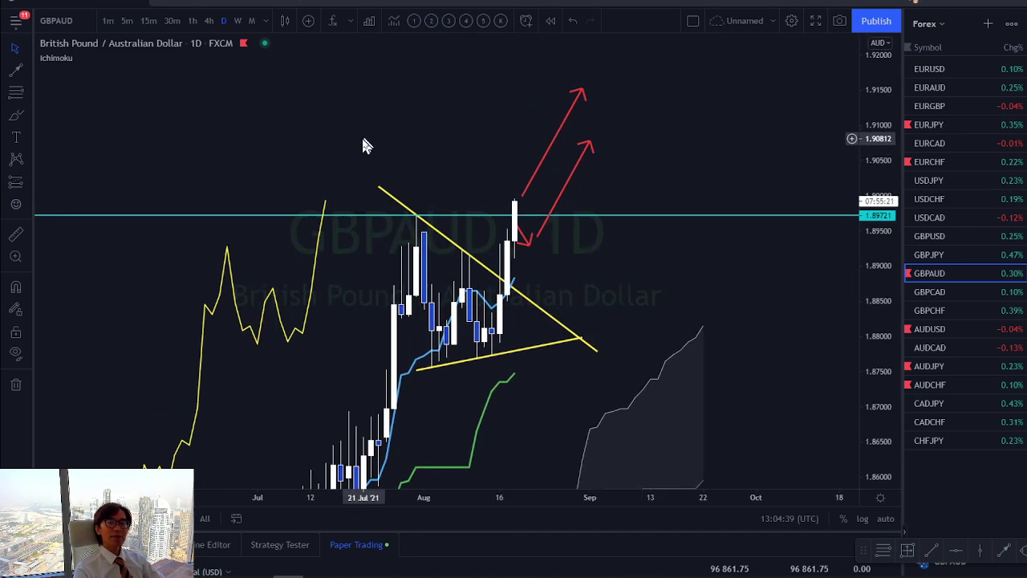
- Switch the GBPAUD chart to the 1-hour timeframe and stretch it vertically
{"action": "left_click", "coordinate": [193, 20]}
{"action": "left_click_drag", "start_coordinate": [865, 365], "coordinate": [855, 189]}
{"action": "left_click_drag", "start_coordinate": [756, 183], "coordinate": [772, 209]}
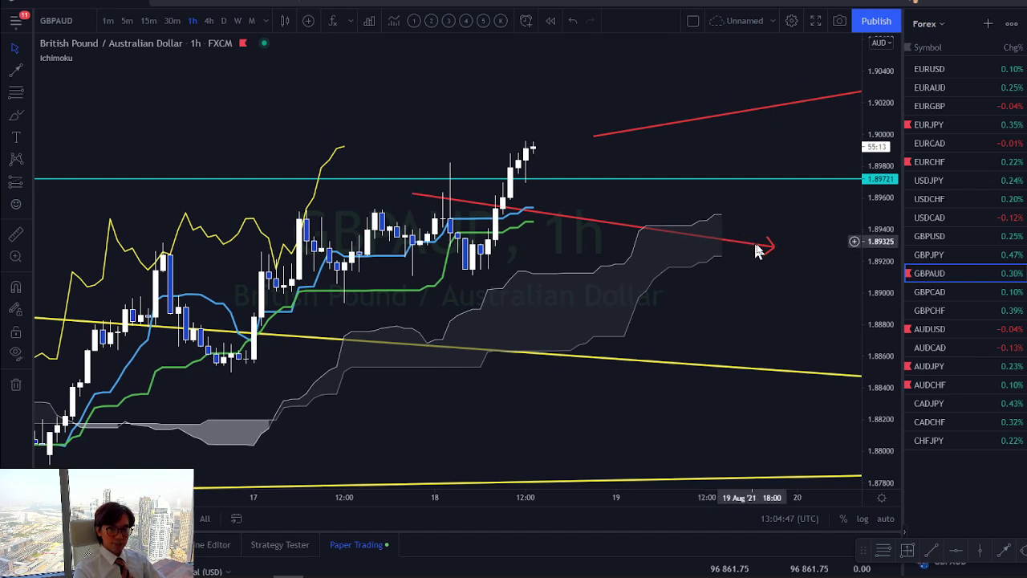
- Delete the red arrow slanting down across the candles toward the cloud
{"action": "left_click", "coordinate": [758, 250]}
{"action": "key", "text": "Delete"}
{"action": "left_click_drag", "start_coordinate": [539, 161], "coordinate": [502, 210]}
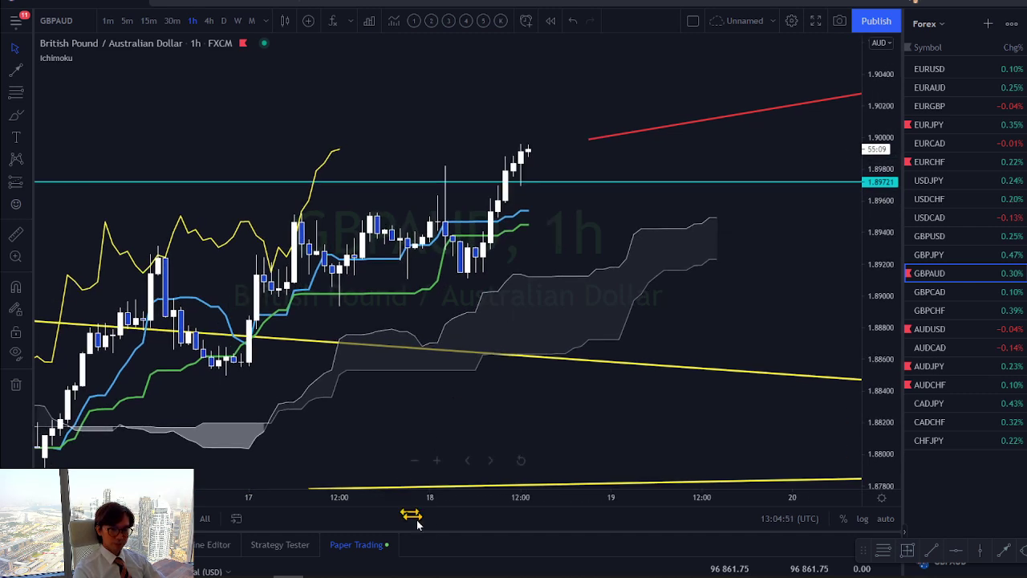
- Widen the time axis and pan the 1-hour chart left to leave space ahead
{"action": "left_click_drag", "start_coordinate": [401, 499], "coordinate": [438, 496]}
{"action": "left_click_drag", "start_coordinate": [618, 249], "coordinate": [562, 265]}
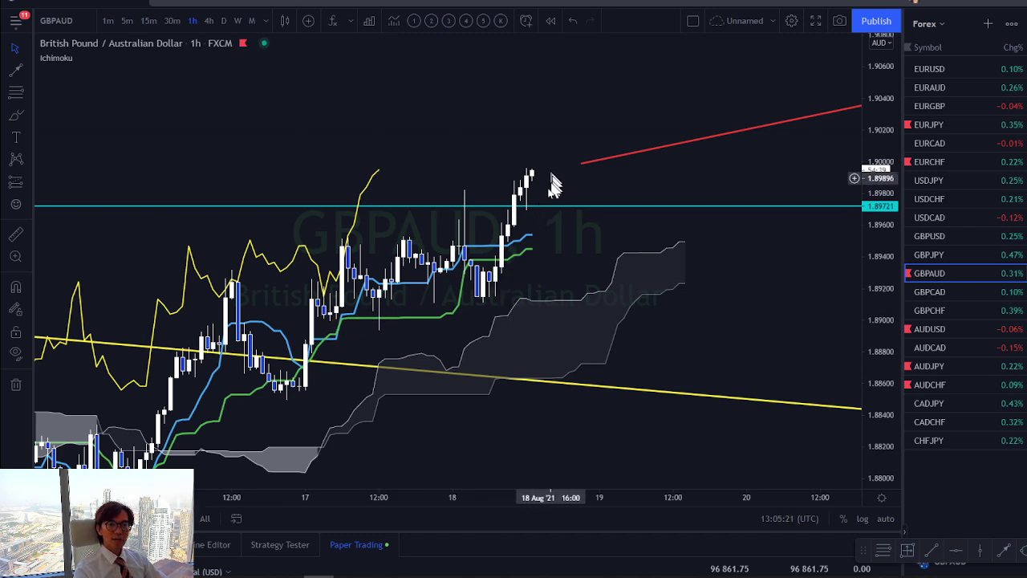
{"action": "left_click_drag", "start_coordinate": [602, 275], "coordinate": [513, 248]}
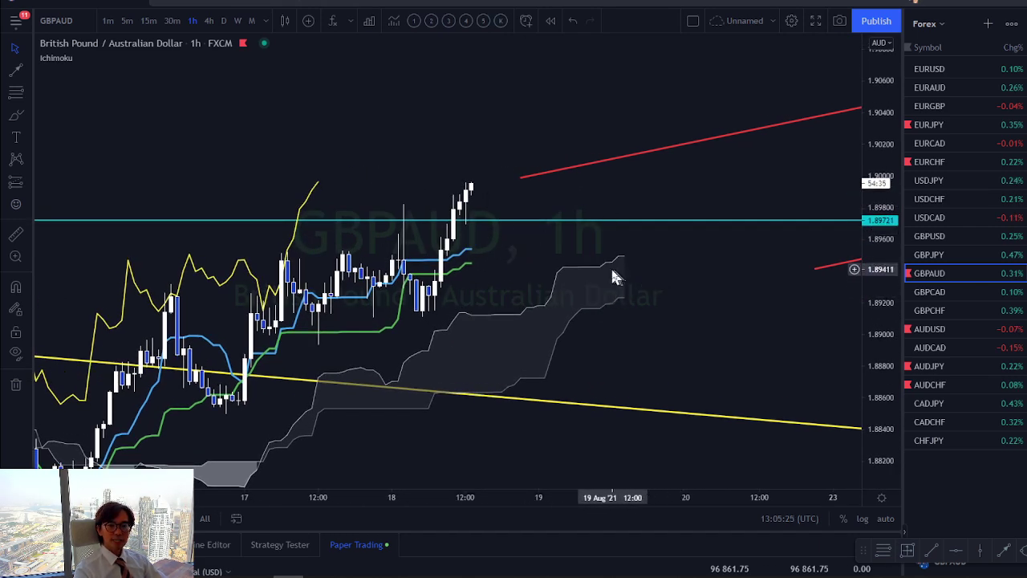
{"action": "left_click", "coordinate": [1003, 552]}
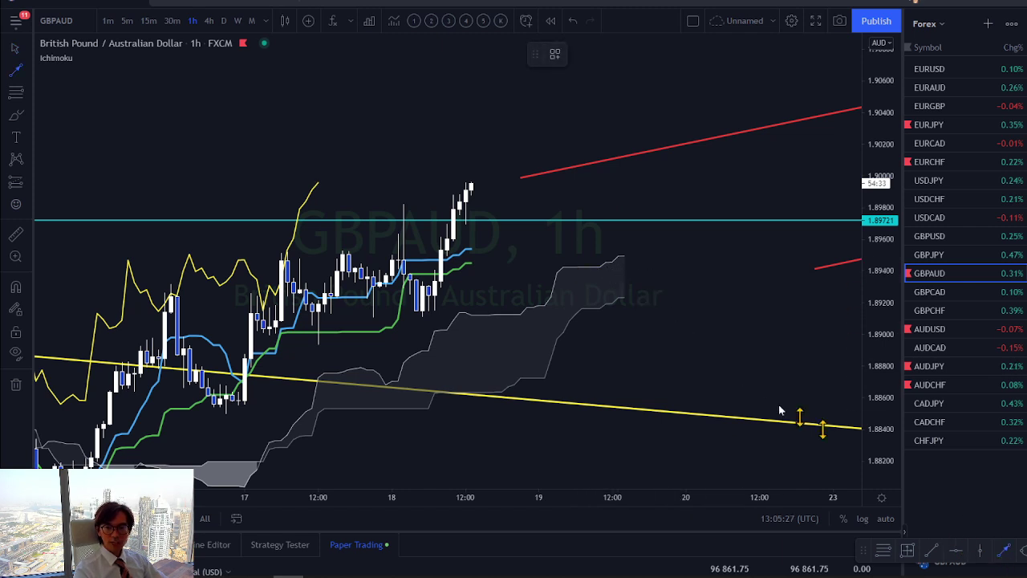
- Draw three short red right-pointing arrows beside the cloud near 1.8950, 1.8965 and 1.8925
{"action": "mouse_move", "coordinate": [612, 308]}
{"action": "left_mouse_down"}
{"action": "mouse_move", "coordinate": [648, 305]}
{"action": "mouse_move", "coordinate": [642, 239]}
{"action": "left_mouse_up"}
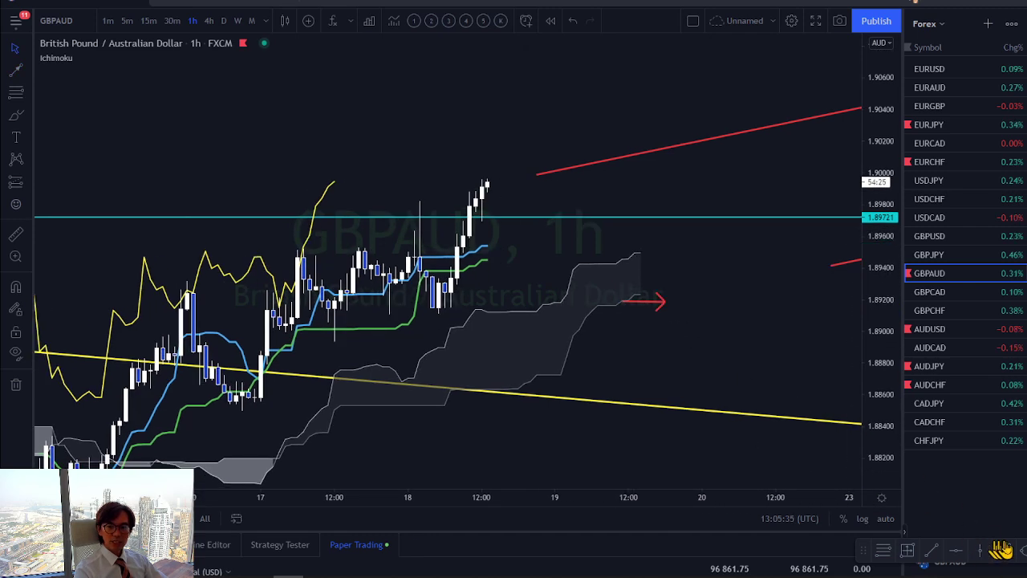
{"action": "left_click_drag", "start_coordinate": [555, 239], "coordinate": [584, 235]}
{"action": "left_click", "coordinate": [1004, 553]}
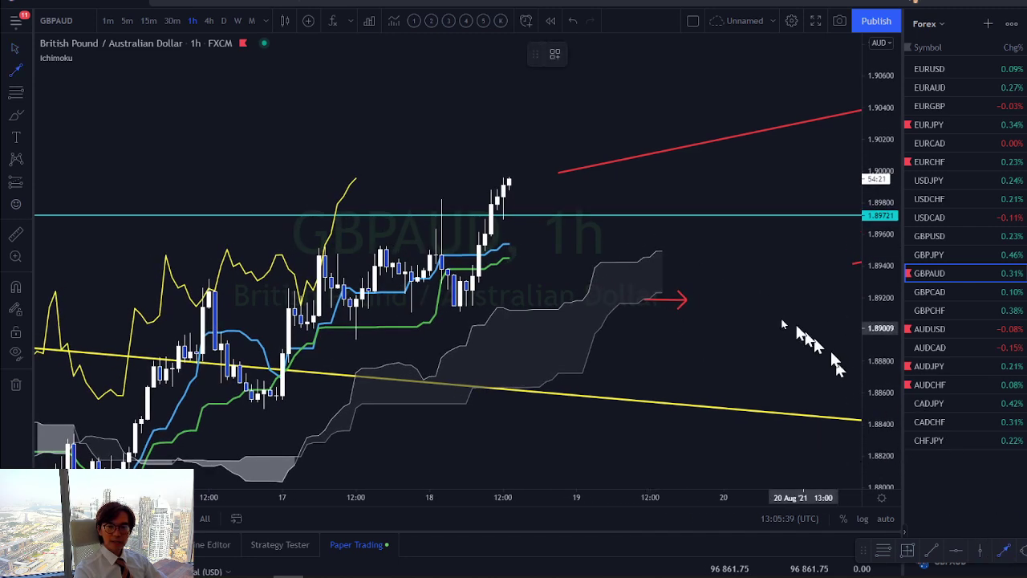
{"action": "left_click", "coordinate": [644, 233]}
{"action": "left_click", "coordinate": [692, 239]}
{"action": "left_click", "coordinate": [1009, 552]}
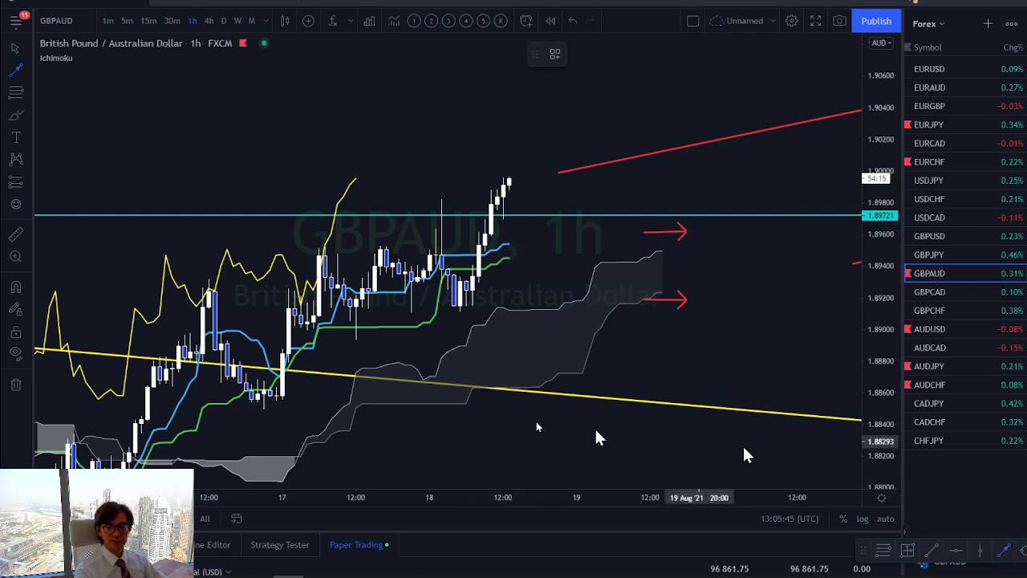
{"action": "left_click", "coordinate": [504, 249]}
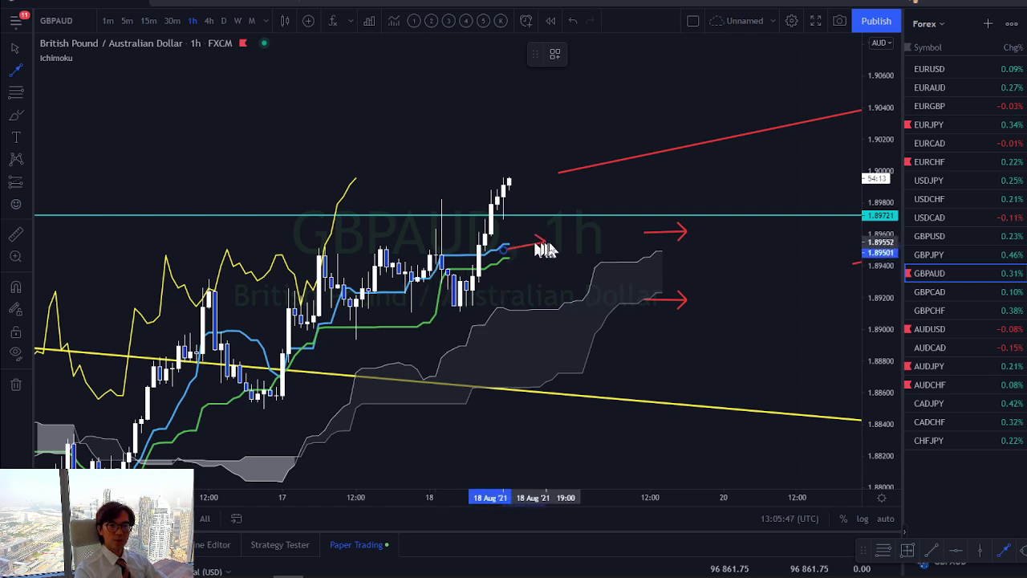
{"action": "left_click", "coordinate": [559, 255]}
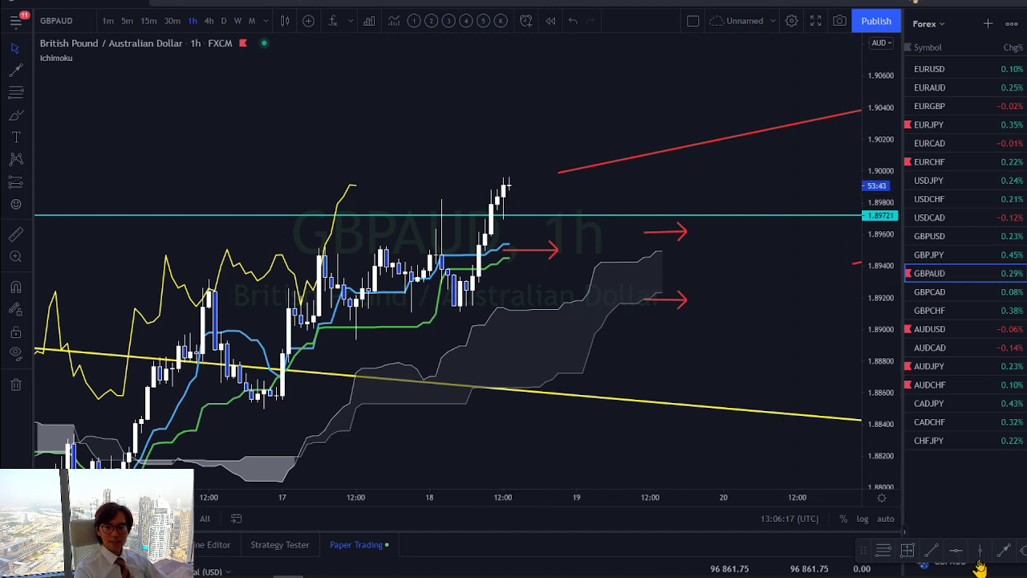
- Draw a red arrow pointing down from the latest candle high to about 1.8963
{"action": "left_click", "coordinate": [1004, 550]}
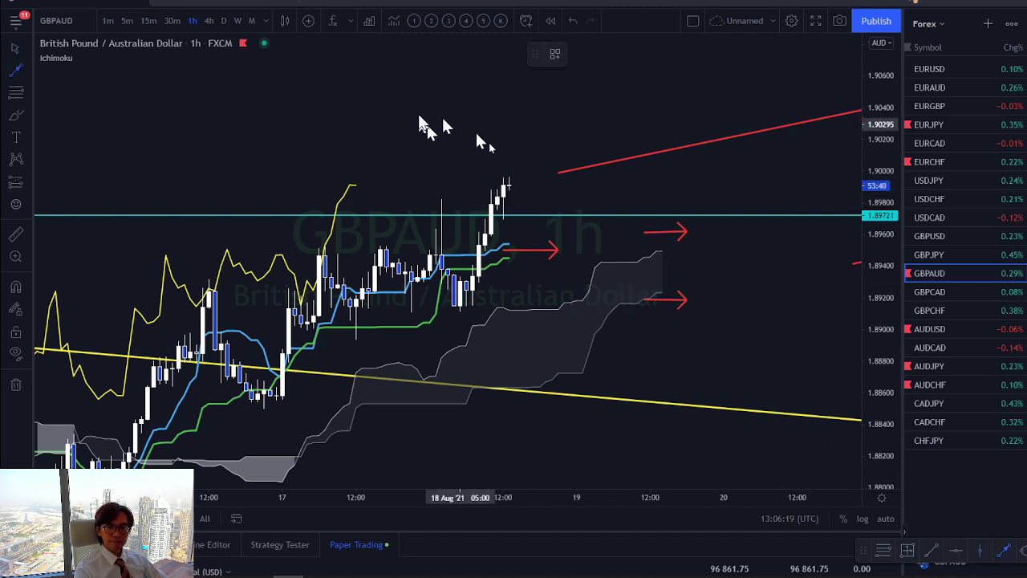
{"action": "left_click", "coordinate": [532, 248]}
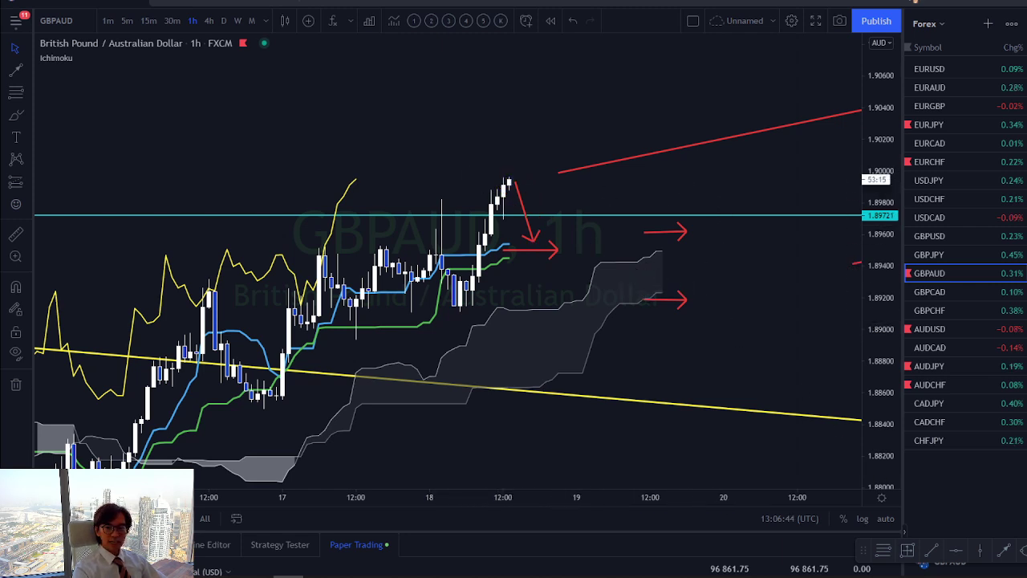
- Place a cyan horizontal resistance line at 1.89963 along the latest candle high
{"action": "left_click", "coordinate": [954, 552]}
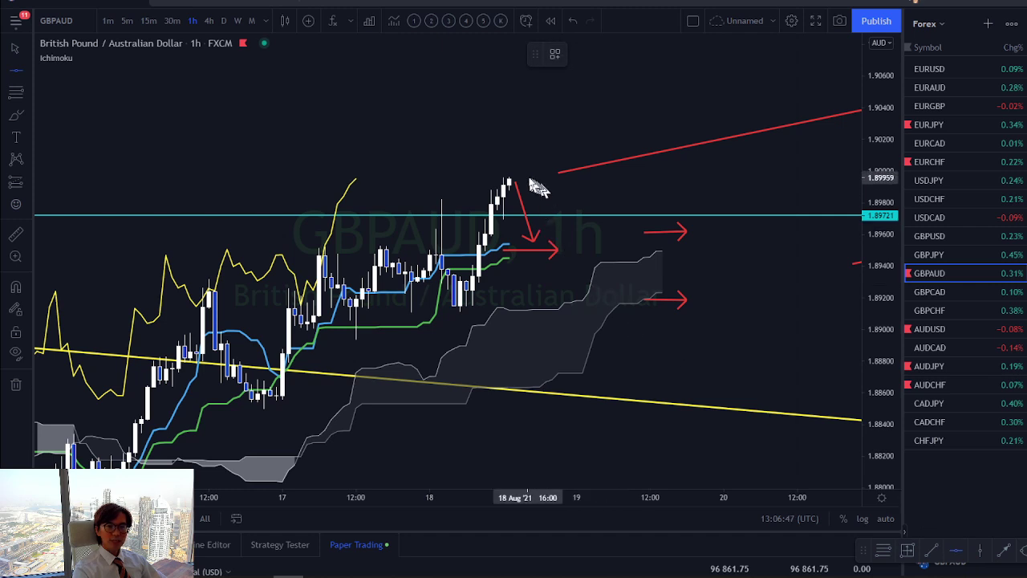
{"action": "left_click", "coordinate": [525, 183]}
{"action": "left_click_drag", "start_coordinate": [522, 175], "coordinate": [524, 177]}
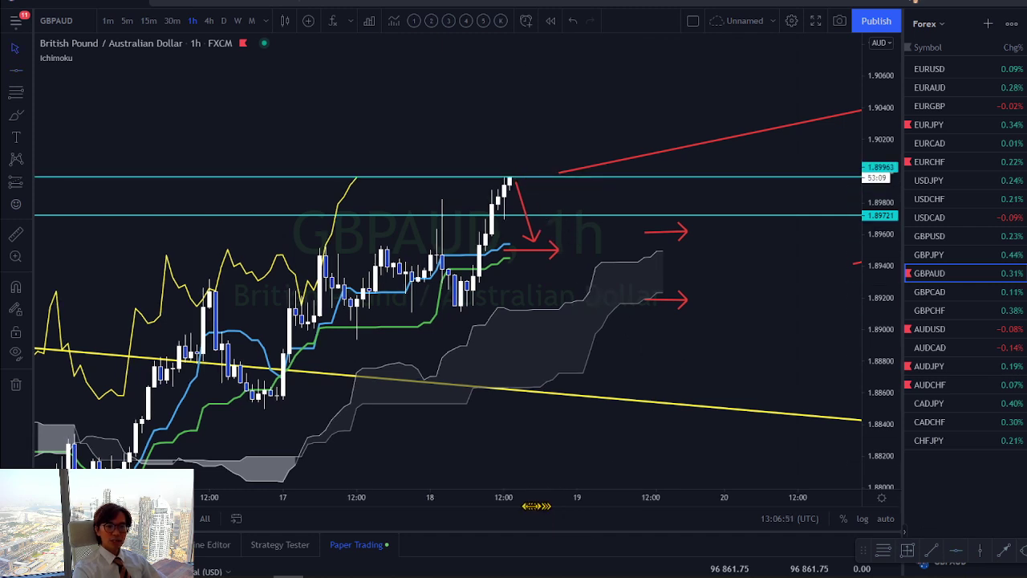
{"action": "scroll", "coordinate": [481, 417], "scroll_direction": "up", "scroll_amount": 3}
{"action": "left_click_drag", "start_coordinate": [427, 365], "coordinate": [475, 300]}
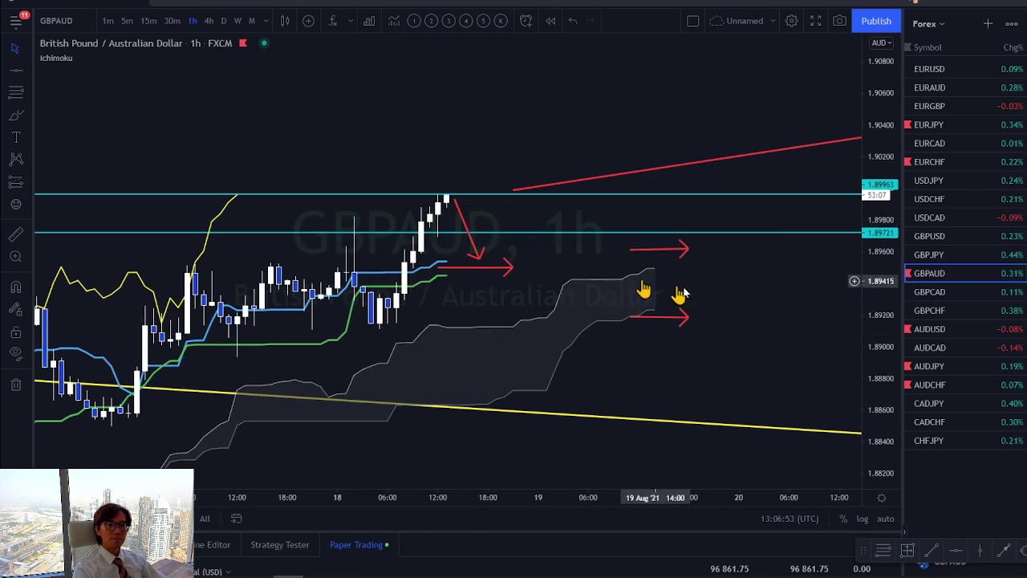
{"action": "left_click_drag", "start_coordinate": [791, 360], "coordinate": [706, 303]}
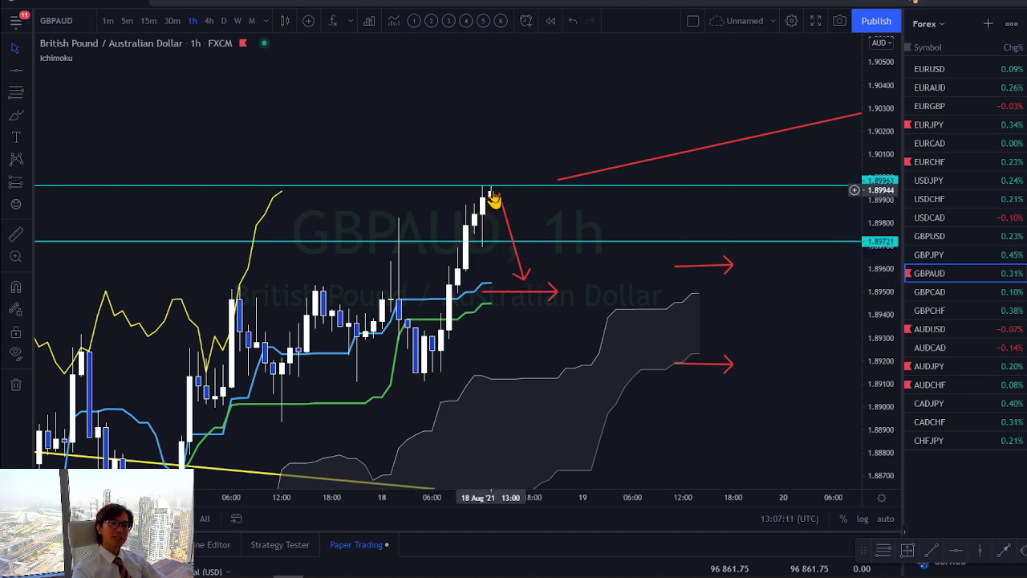
- Delete the red down arrow and draw a trial arrow from the latest candle top down to support
{"action": "left_click", "coordinate": [510, 231]}
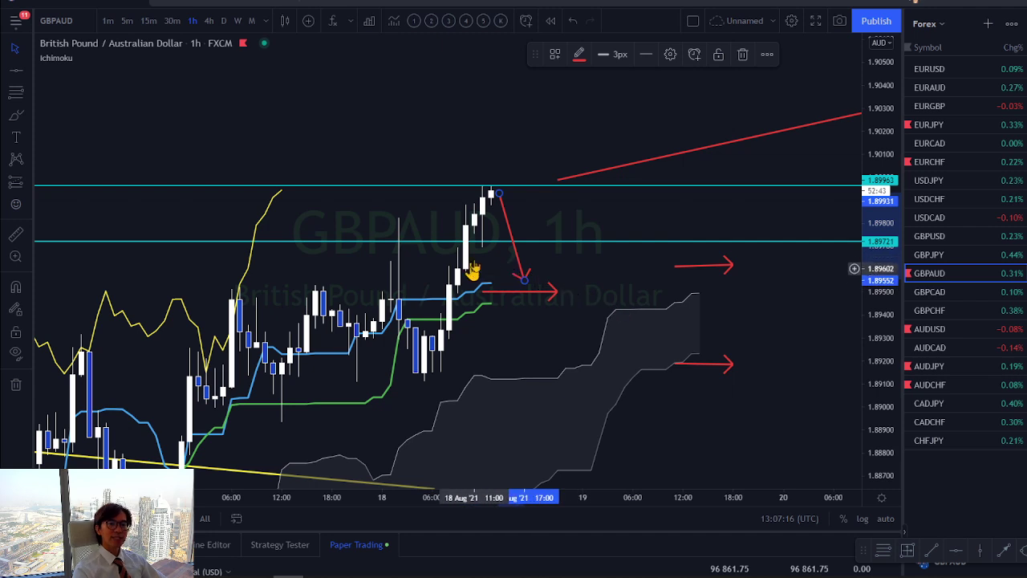
{"action": "key", "text": "Delete"}
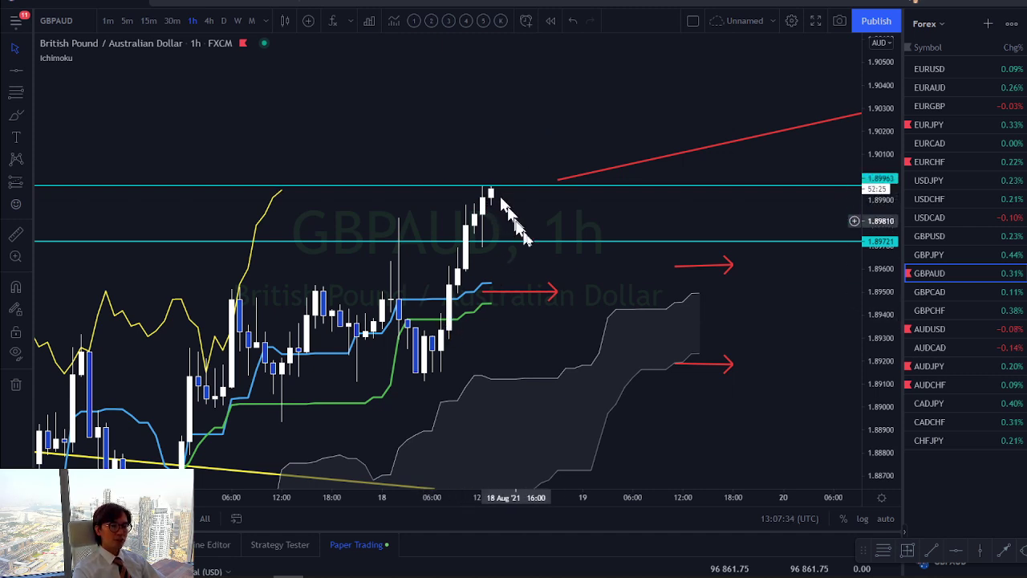
{"action": "left_click", "coordinate": [1007, 551]}
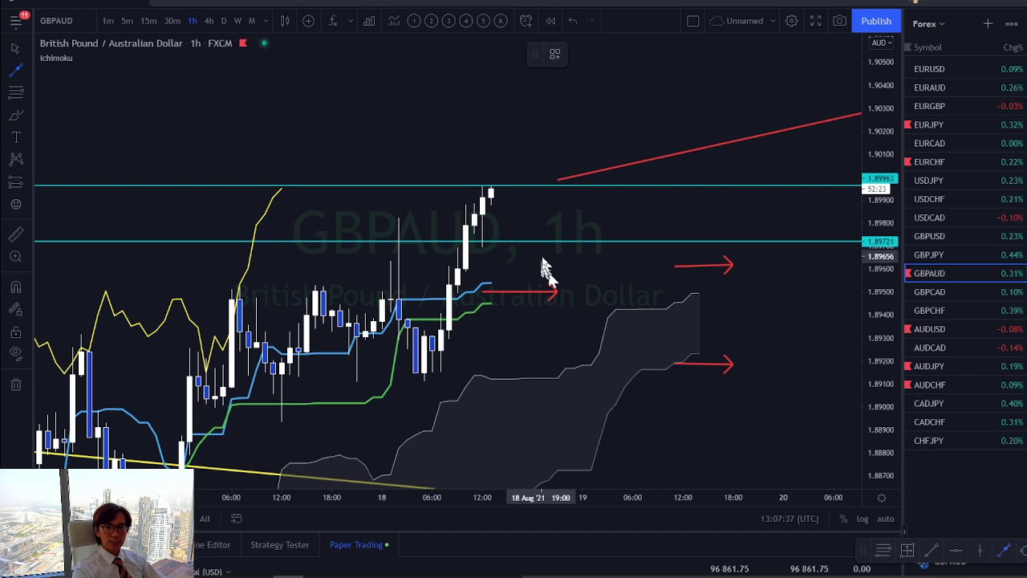
{"action": "left_click", "coordinate": [498, 193]}
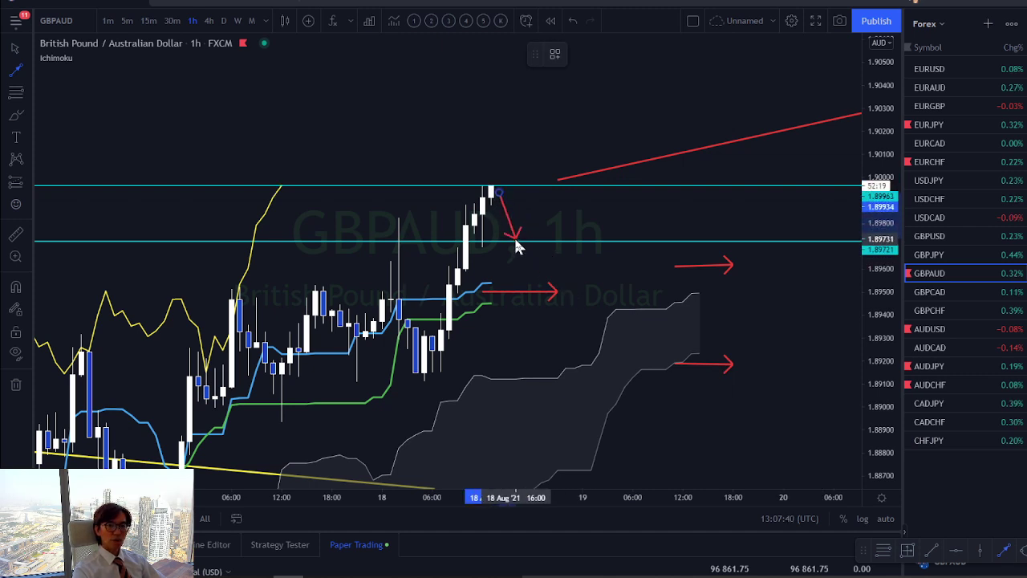
{"action": "left_click", "coordinate": [515, 239]}
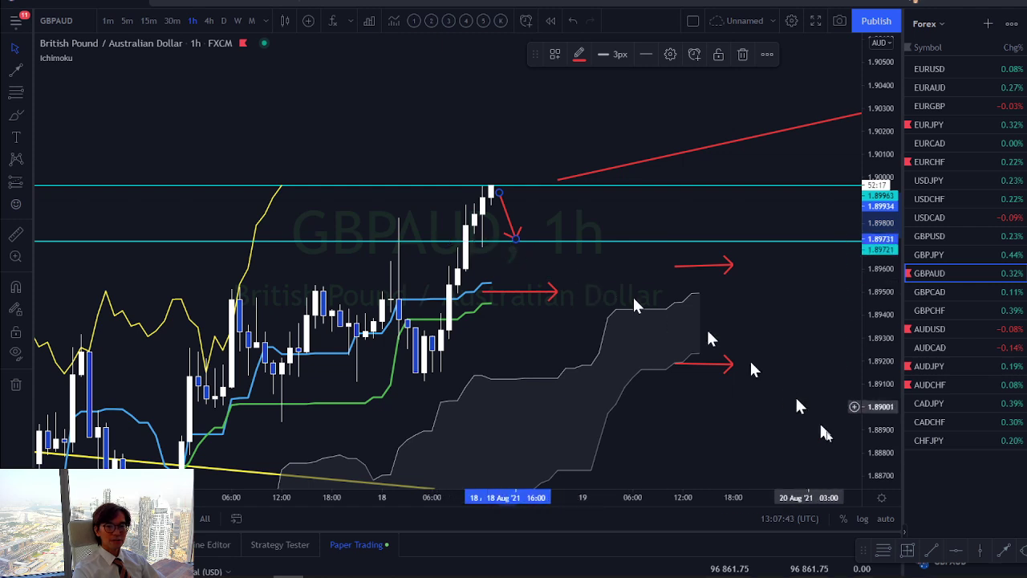
- Draw a trial up arrow past the upper resistance line, then delete both trial arrows
{"action": "left_click", "coordinate": [1002, 551]}
{"action": "left_click", "coordinate": [521, 231]}
{"action": "left_click", "coordinate": [565, 150]}
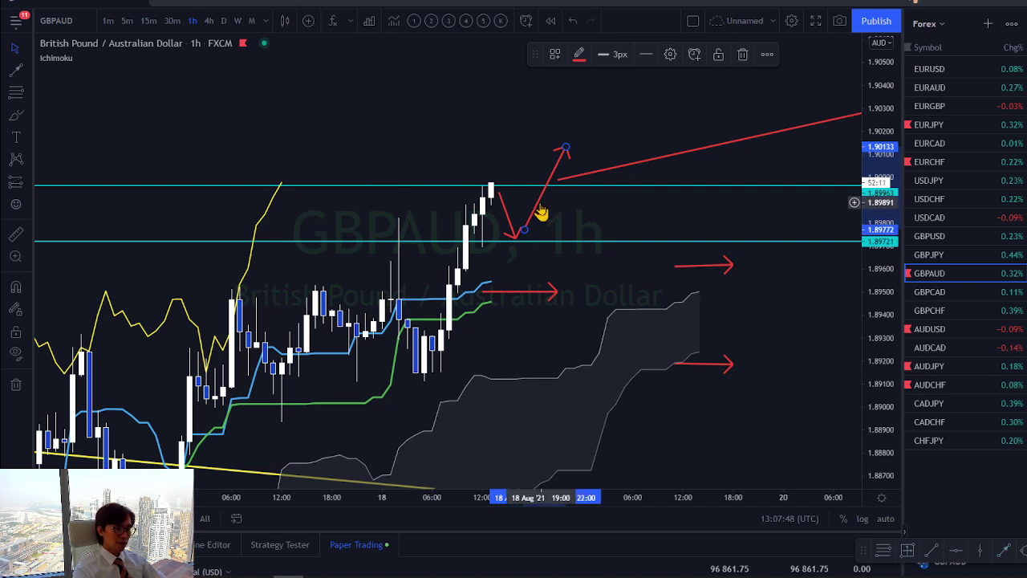
{"action": "key", "text": "Delete"}
{"action": "left_click", "coordinate": [512, 231]}
{"action": "key", "text": "Delete"}
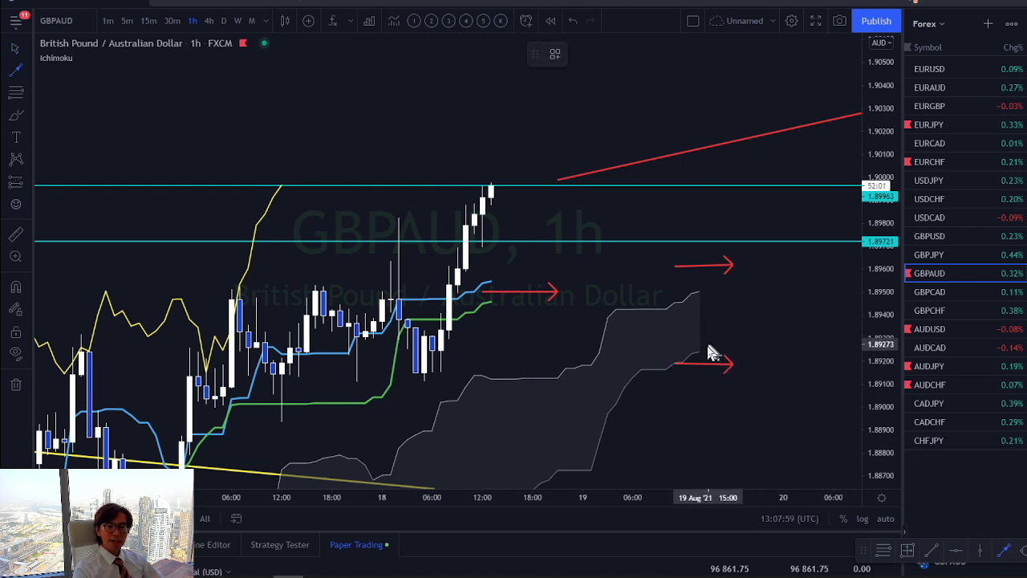
- Remove the accidental short arrow and tilt the lowest right-side red arrow upward to the right
{"action": "left_click_drag", "start_coordinate": [794, 371], "coordinate": [806, 369]}
{"action": "key", "text": "Delete"}
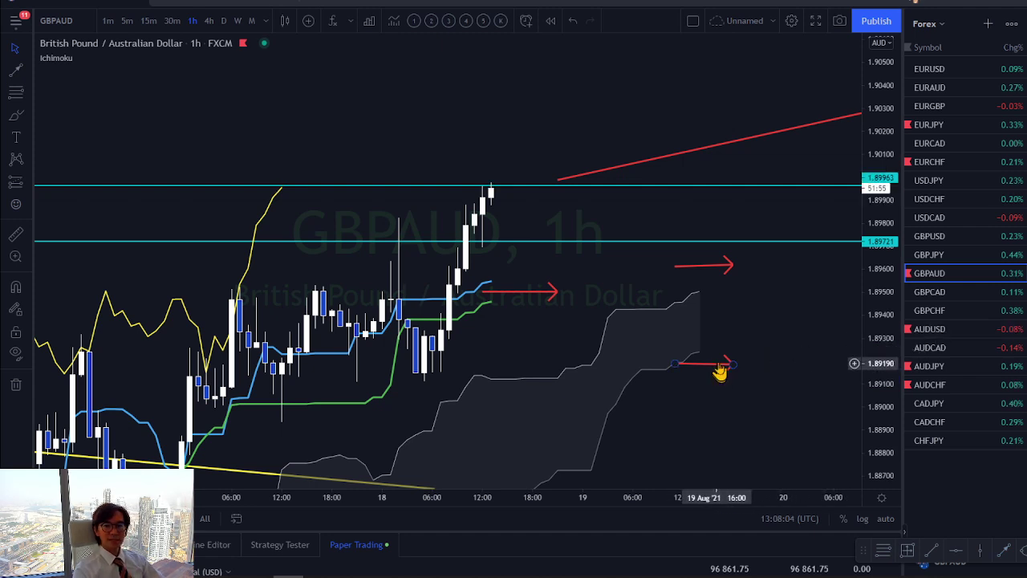
{"action": "left_click", "coordinate": [674, 365]}
{"action": "left_click_drag", "start_coordinate": [673, 365], "coordinate": [732, 353]}
{"action": "left_click", "coordinate": [710, 317]}
- Tilt the upper and middle red arrows so they also point up and to the right
{"action": "left_click", "coordinate": [680, 267]}
{"action": "left_click_drag", "start_coordinate": [675, 266], "coordinate": [675, 283]}
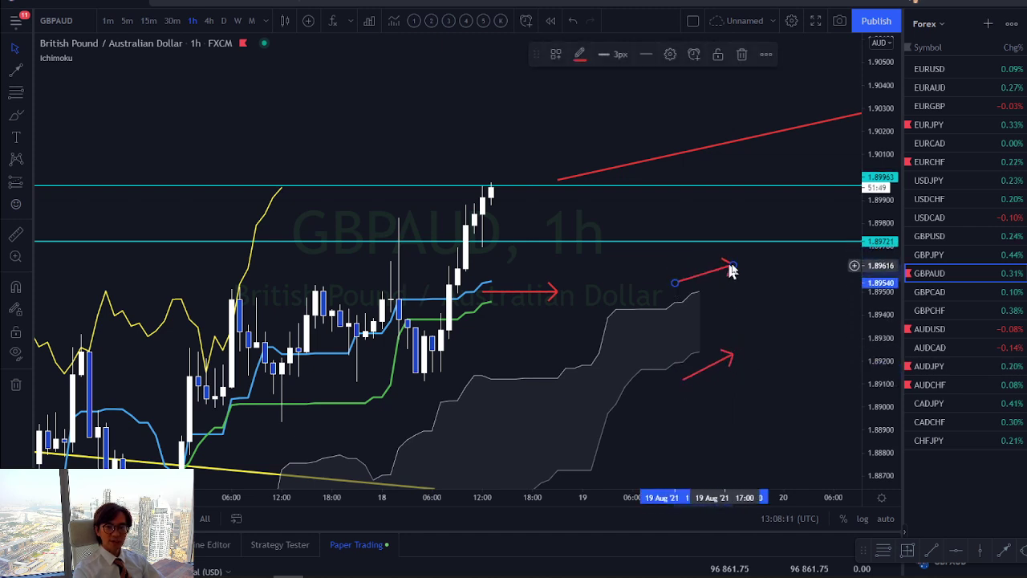
{"action": "left_click", "coordinate": [530, 291]}
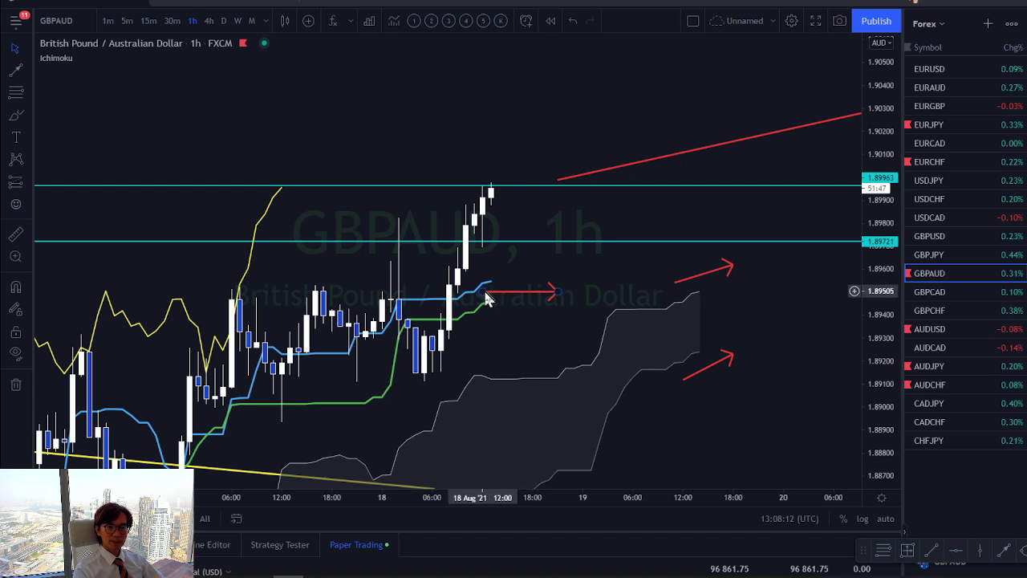
{"action": "left_click_drag", "start_coordinate": [486, 294], "coordinate": [493, 313]}
{"action": "left_click", "coordinate": [562, 260]}
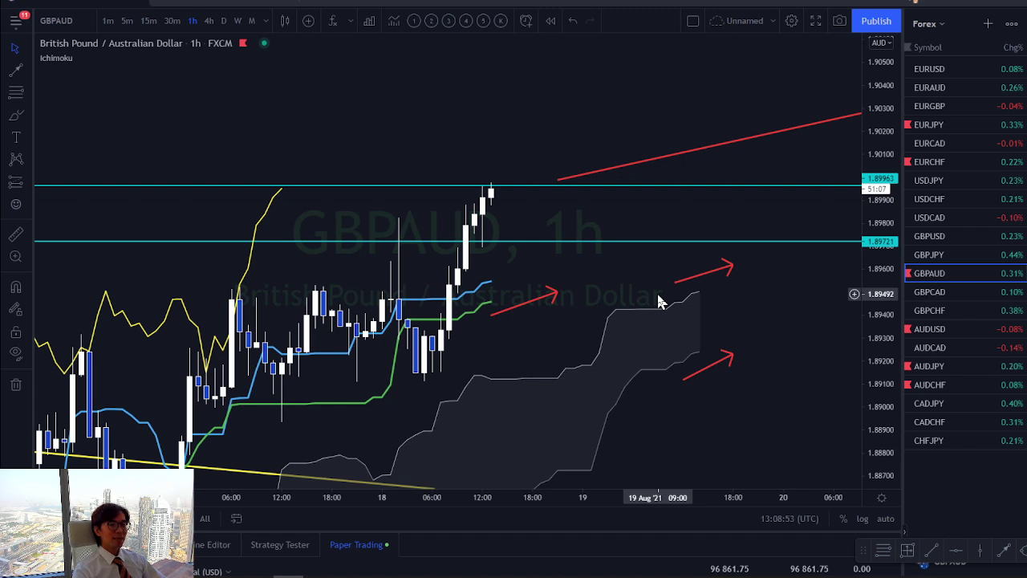
- Switch GBPAUD to the 5-minute timeframe with Ichimoku hidden, and reframe the candles
{"action": "left_click", "coordinate": [129, 21]}
{"action": "left_click", "coordinate": [83, 59]}
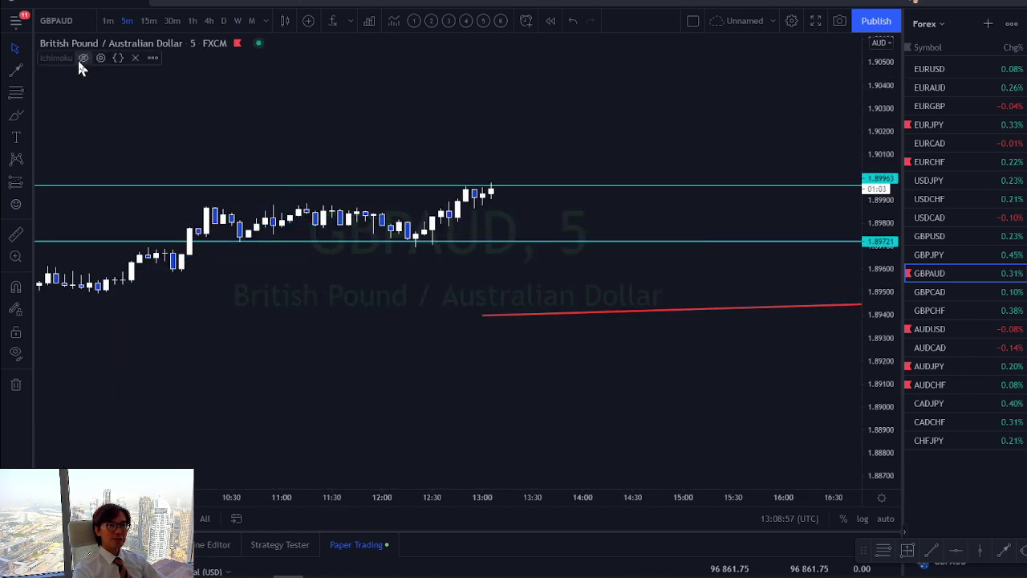
{"action": "left_click_drag", "start_coordinate": [873, 425], "coordinate": [787, 208]}
{"action": "left_click_drag", "start_coordinate": [607, 147], "coordinate": [654, 249]}
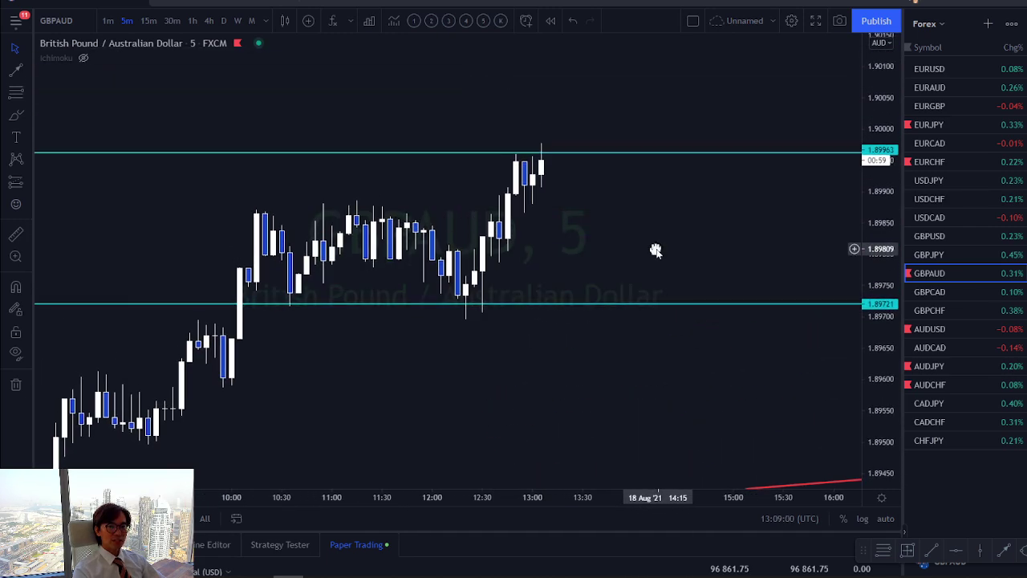
- Load the saved indicator template with Bollinger Bands and Stoch, then recentre the chart
{"action": "left_click", "coordinate": [444, 21]}
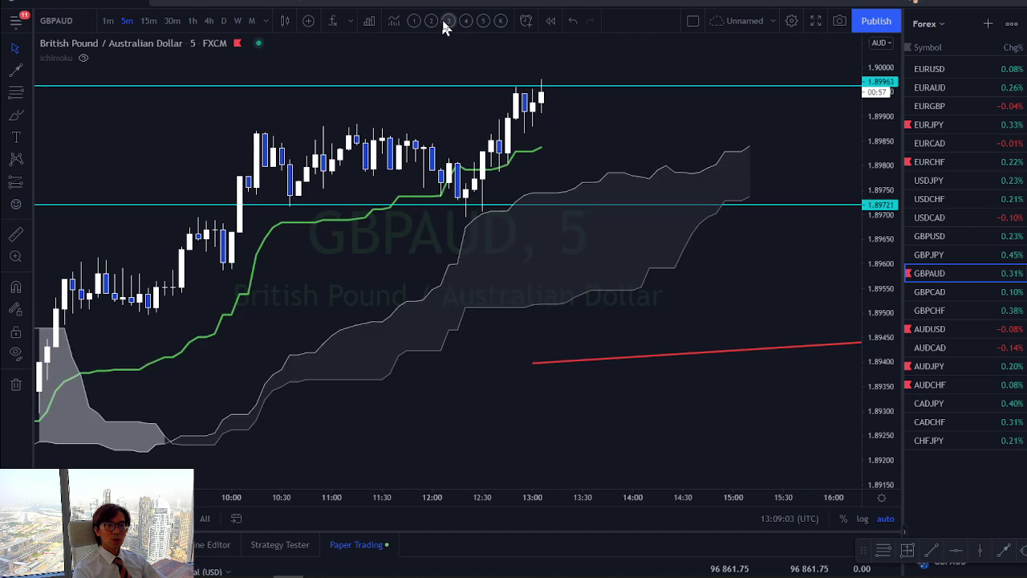
{"action": "left_click", "coordinate": [444, 22]}
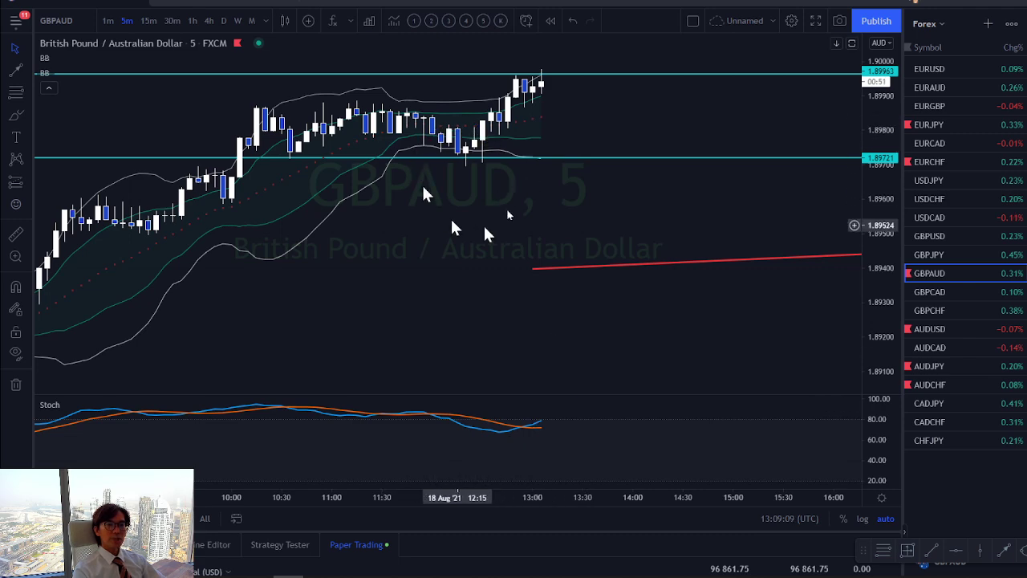
{"action": "left_click_drag", "start_coordinate": [665, 96], "coordinate": [874, 172]}
{"action": "left_click_drag", "start_coordinate": [666, 96], "coordinate": [659, 204]}
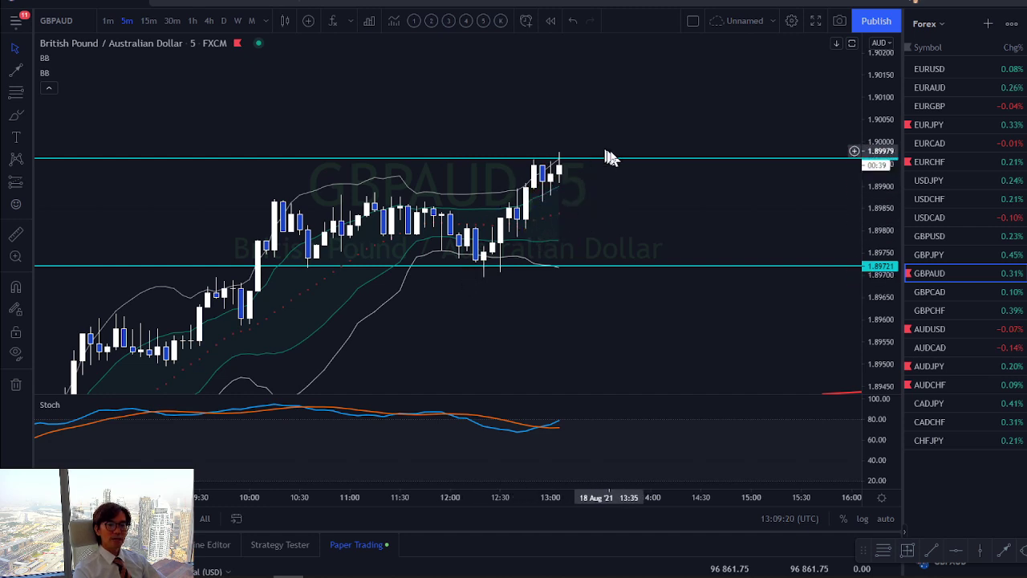
- Place a horizontal line at 1.89882 and a red arrow dropping down to it
{"action": "left_click", "coordinate": [952, 559]}
{"action": "left_click", "coordinate": [377, 194]}
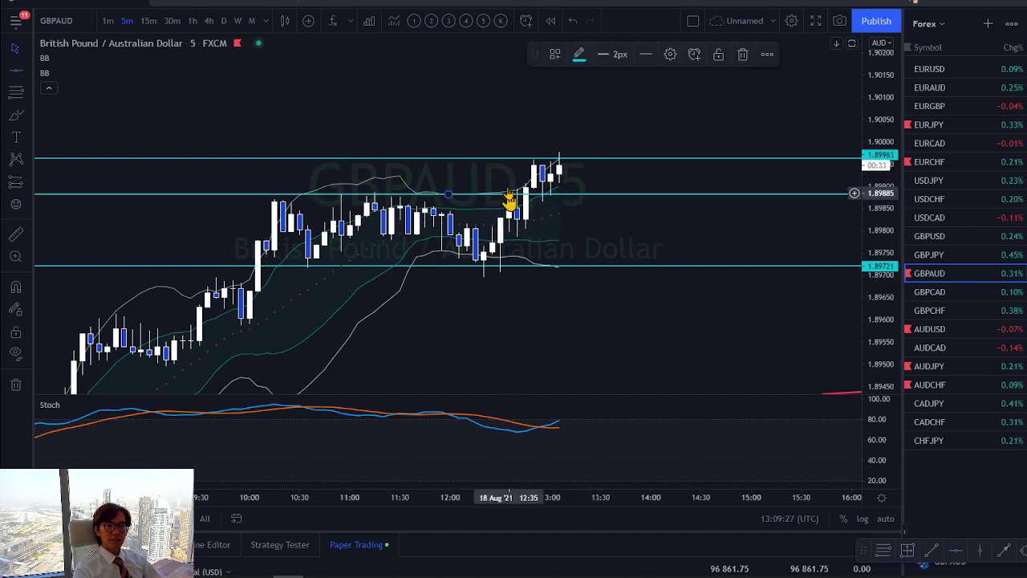
{"action": "left_click", "coordinate": [1005, 552]}
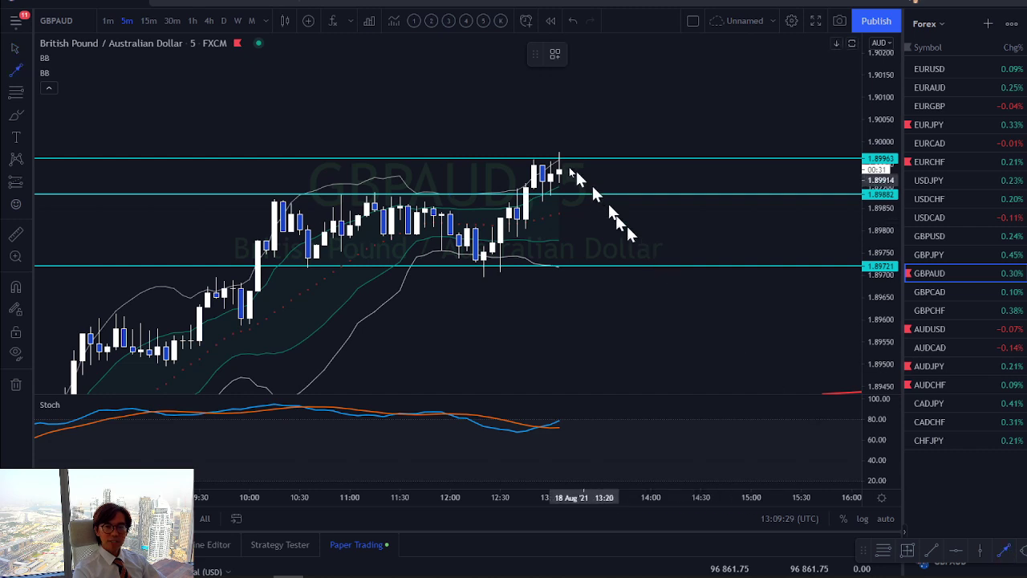
{"action": "left_click", "coordinate": [550, 197]}
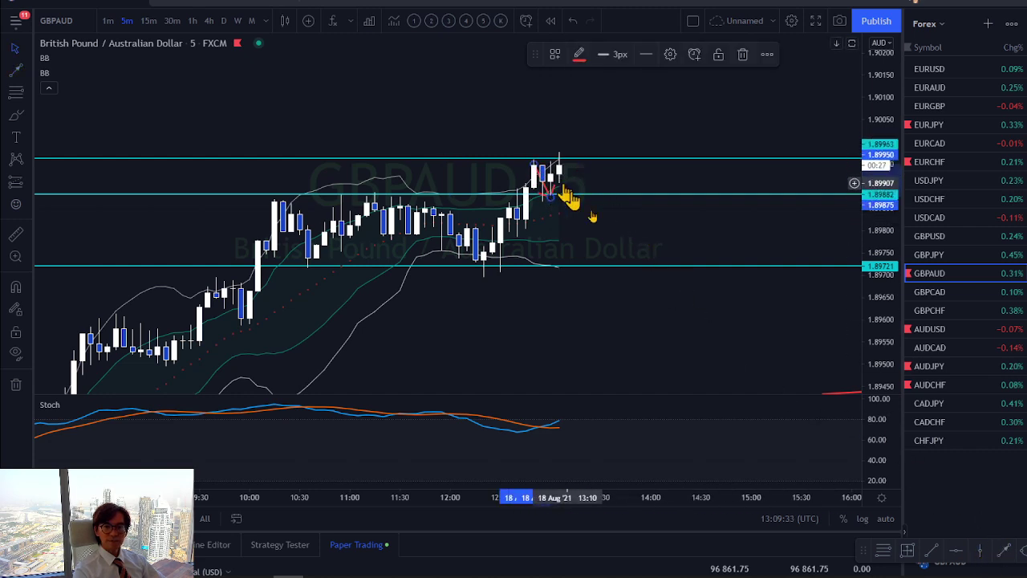
- Draw a red arrow rising from the 1.89882 line to the top line
{"action": "left_click", "coordinate": [1004, 554]}
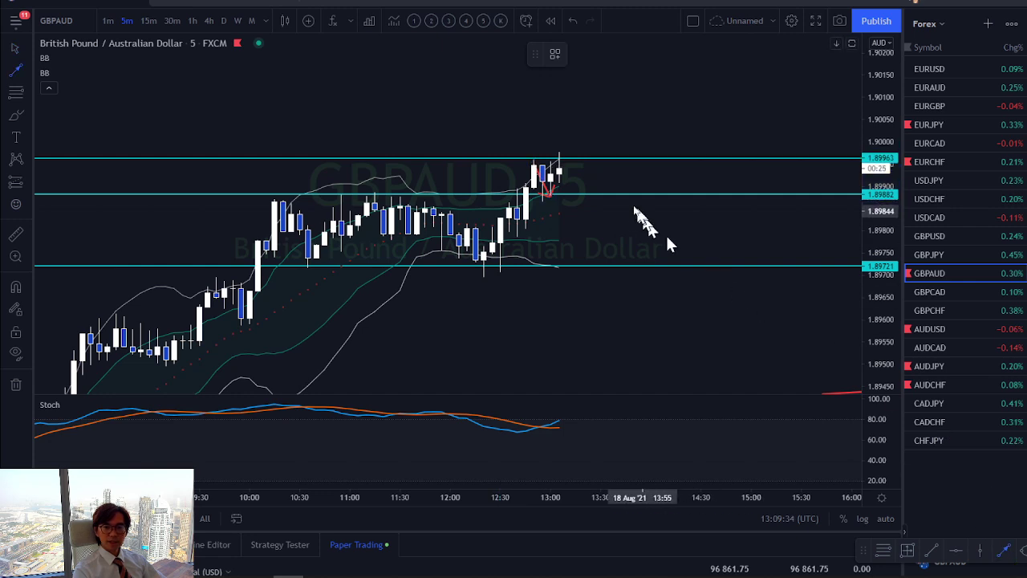
{"action": "left_click", "coordinate": [553, 190]}
{"action": "left_click", "coordinate": [567, 158]}
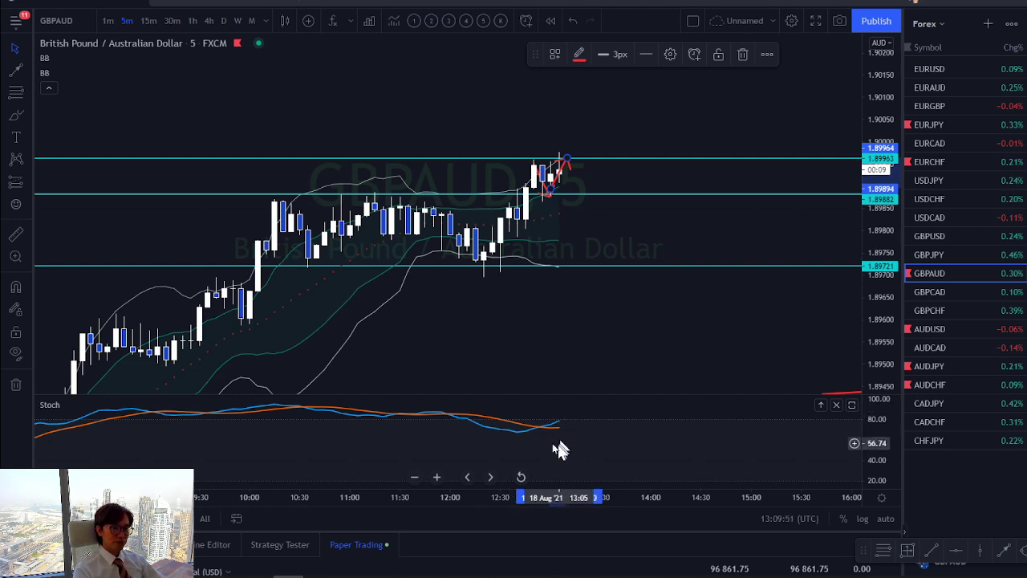
- Delete the red arrow drawing and move the bottom support line down to 1.89677
{"action": "left_click", "coordinate": [559, 186]}
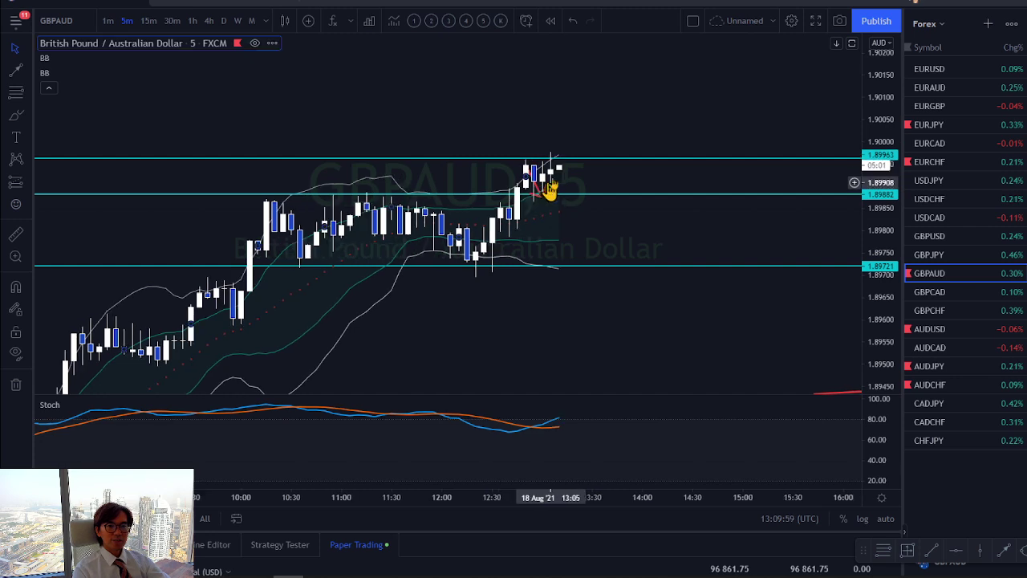
{"action": "left_click", "coordinate": [537, 188]}
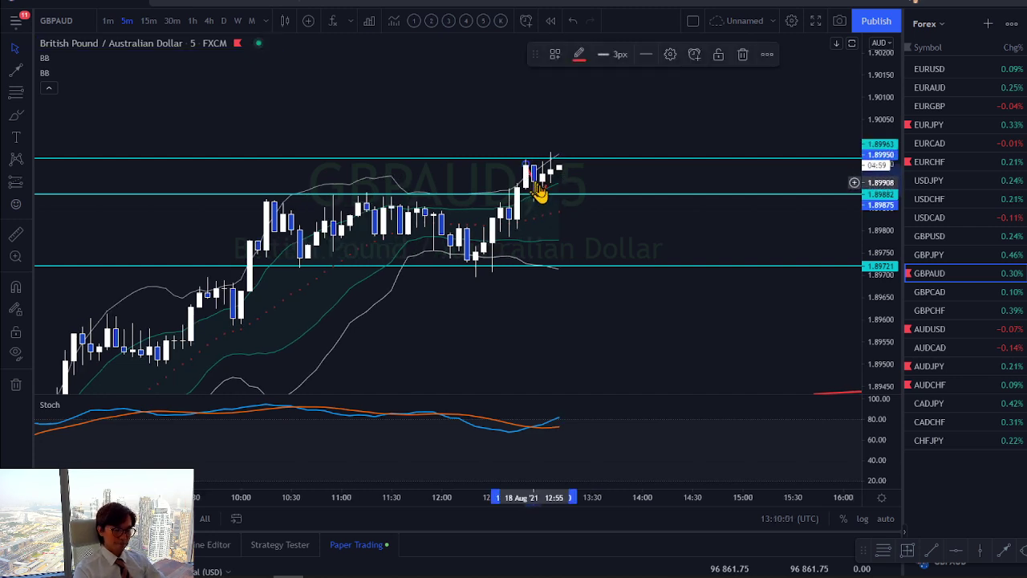
{"action": "key", "text": "Delete"}
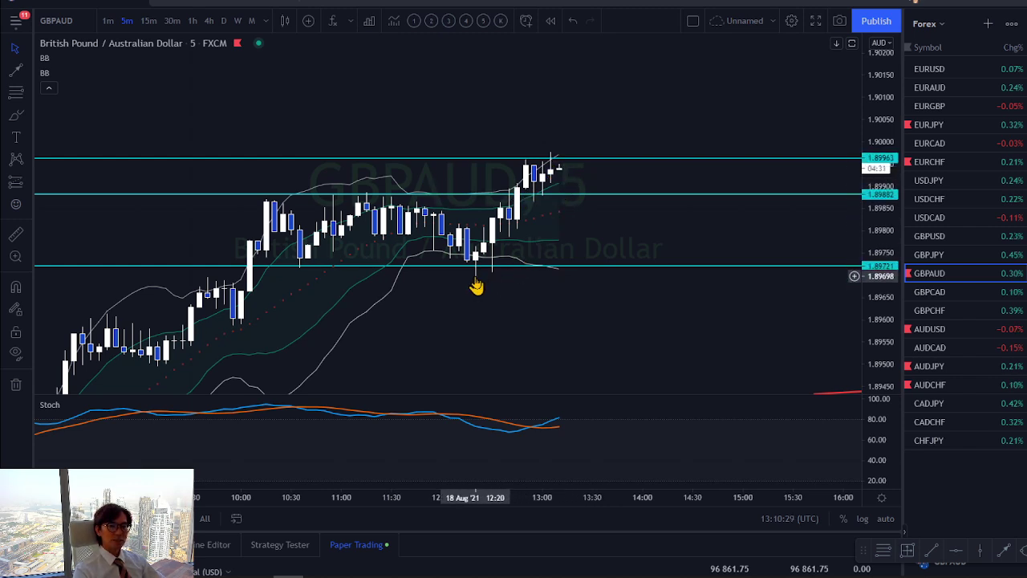
{"action": "left_click_drag", "start_coordinate": [489, 267], "coordinate": [498, 283]}
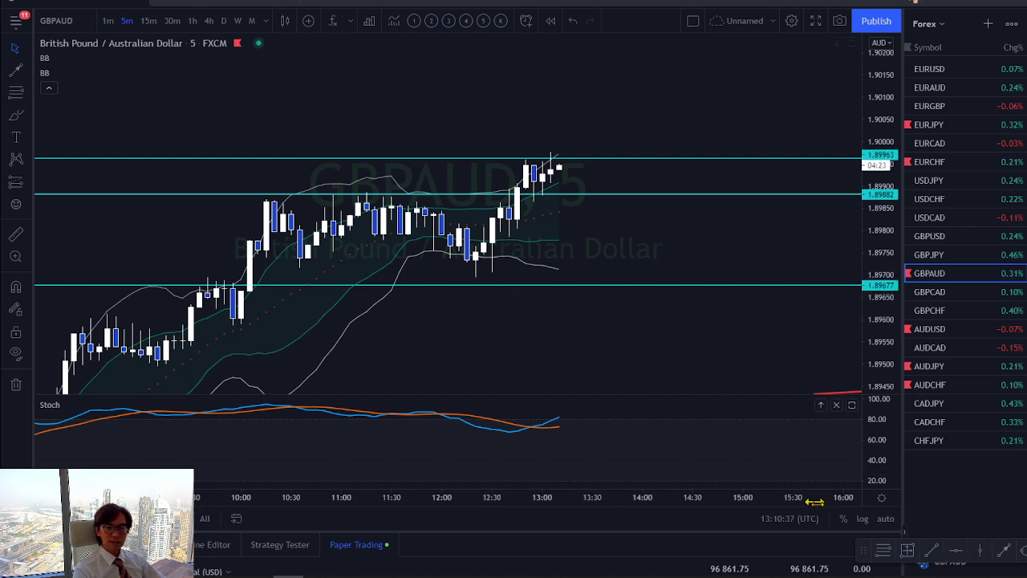
- Measure a one-bar price range from the 1.89963 line to 1.89677, reading -0.00281 (-28.1)
{"action": "left_click", "coordinate": [908, 549]}
{"action": "left_click", "coordinate": [576, 159]}
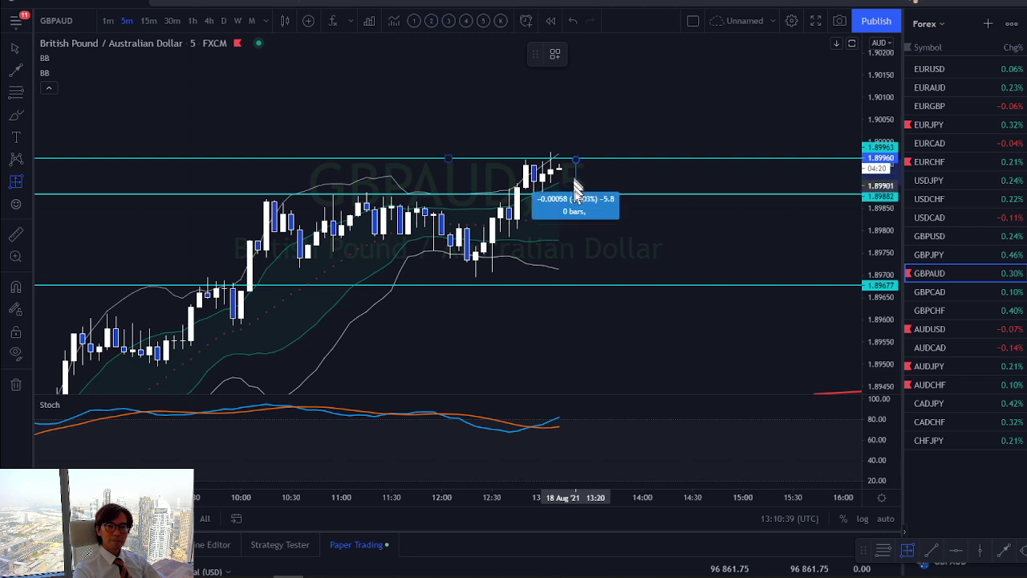
{"action": "left_click", "coordinate": [591, 285]}
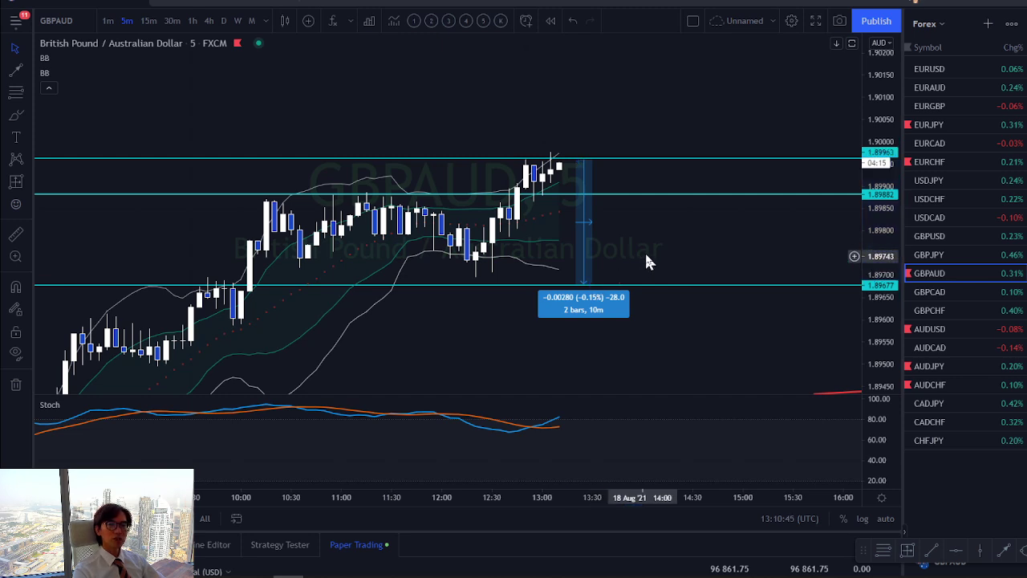
{"action": "mouse_move", "coordinate": [592, 285]}
{"action": "left_mouse_down"}
{"action": "mouse_move", "coordinate": [588, 295]}
{"action": "mouse_move", "coordinate": [585, 287]}
{"action": "left_mouse_up"}
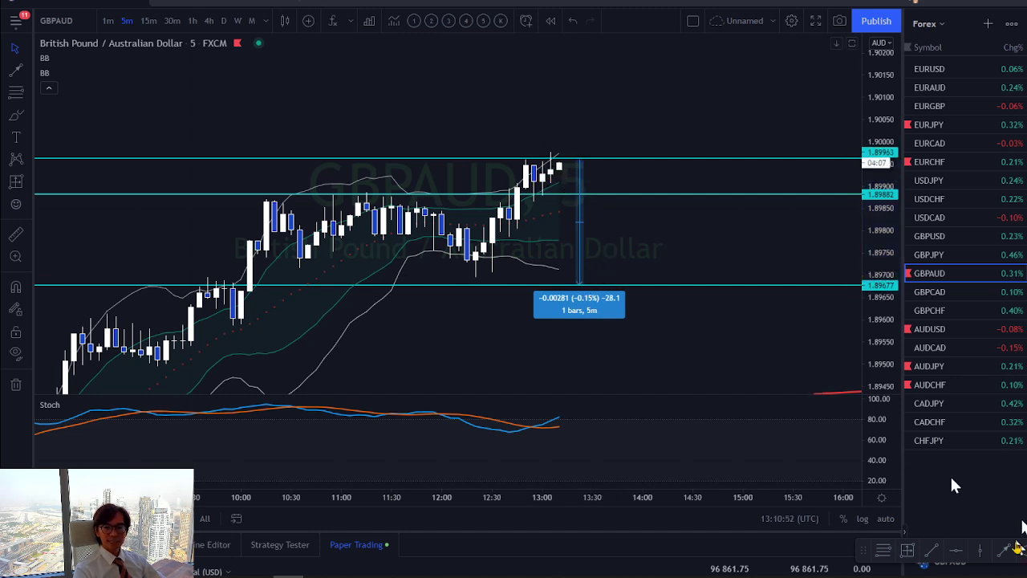
- Draw red arrows from the last candle: one up-right toward 1.9015, one down-right below 1.8980
{"action": "left_click", "coordinate": [559, 156]}
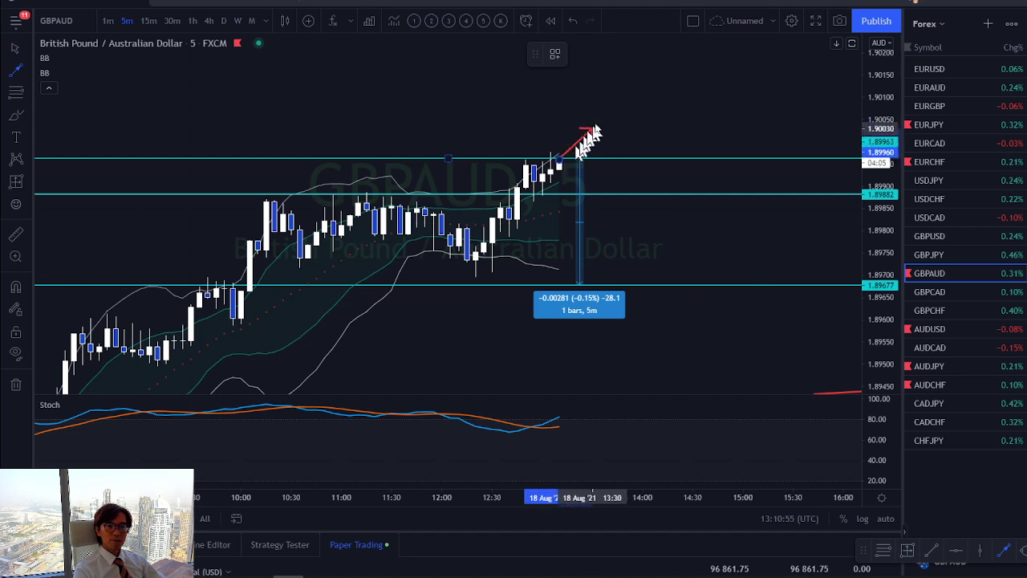
{"action": "left_click", "coordinate": [627, 64]}
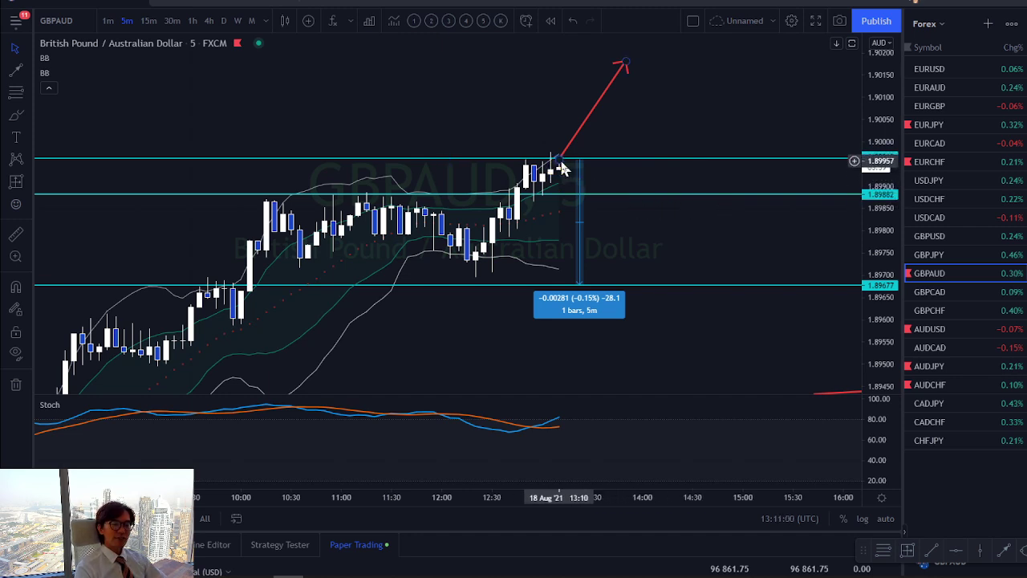
{"action": "left_click", "coordinate": [579, 236]}
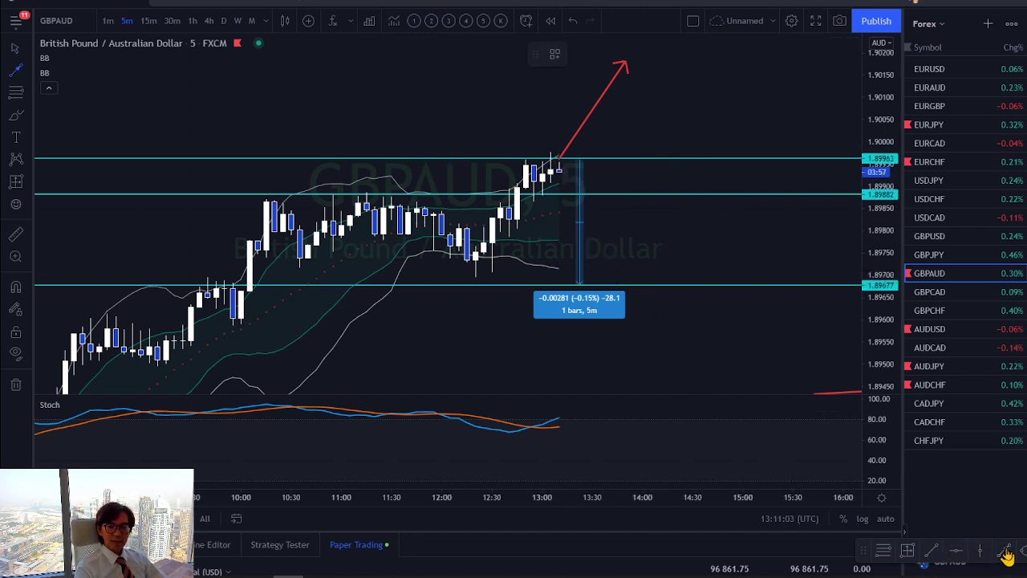
{"action": "left_click_drag", "start_coordinate": [559, 167], "coordinate": [597, 235]}
{"action": "left_click", "coordinate": [623, 229]}
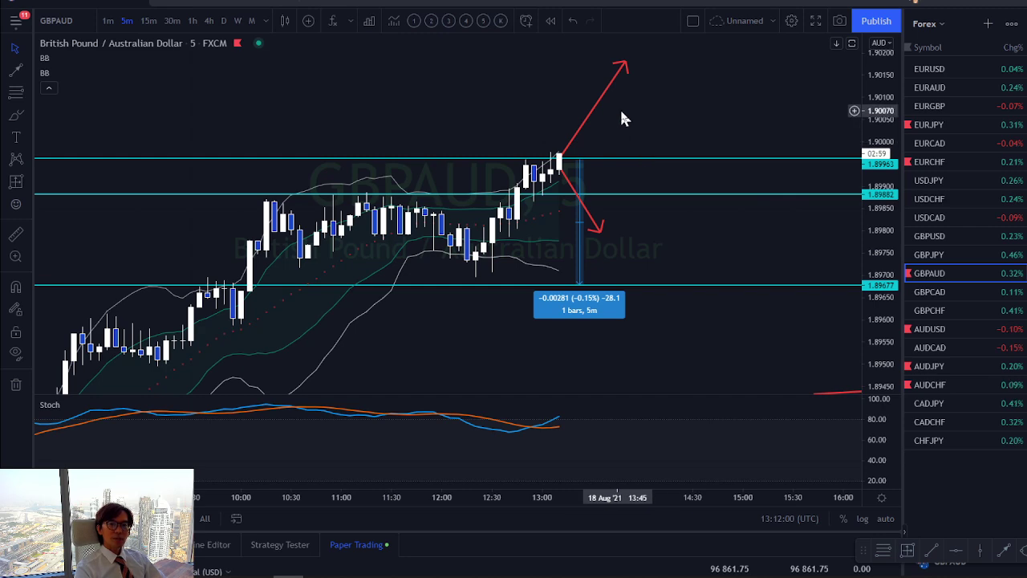
- View GBPAUD daily with the Ichimoku template and all drawings hidden, showing the cloud ahead
{"action": "left_click", "coordinate": [224, 20]}
{"action": "left_click", "coordinate": [414, 20]}
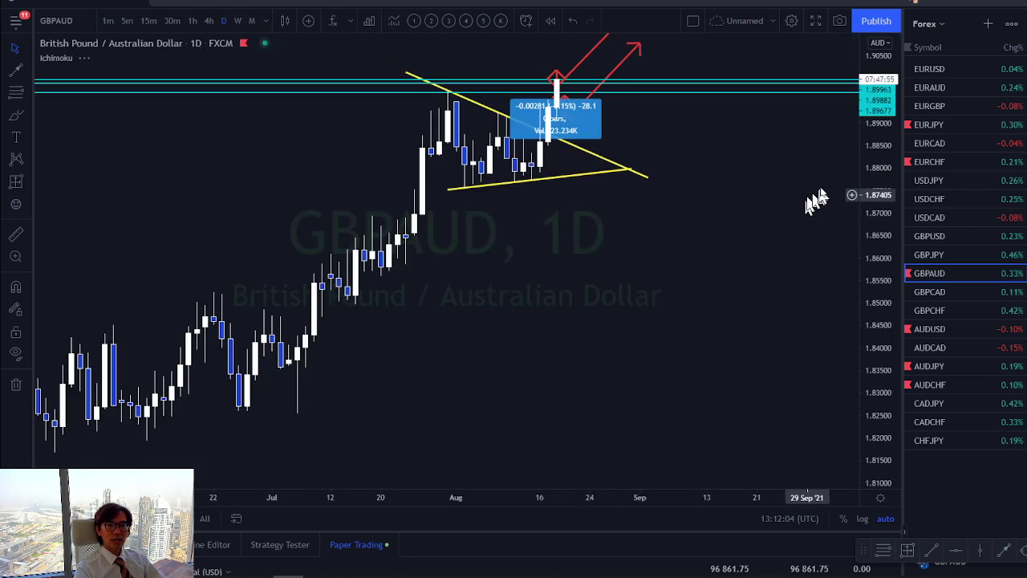
{"action": "left_click_drag", "start_coordinate": [852, 157], "coordinate": [439, 333]}
{"action": "left_click", "coordinate": [15, 353]}
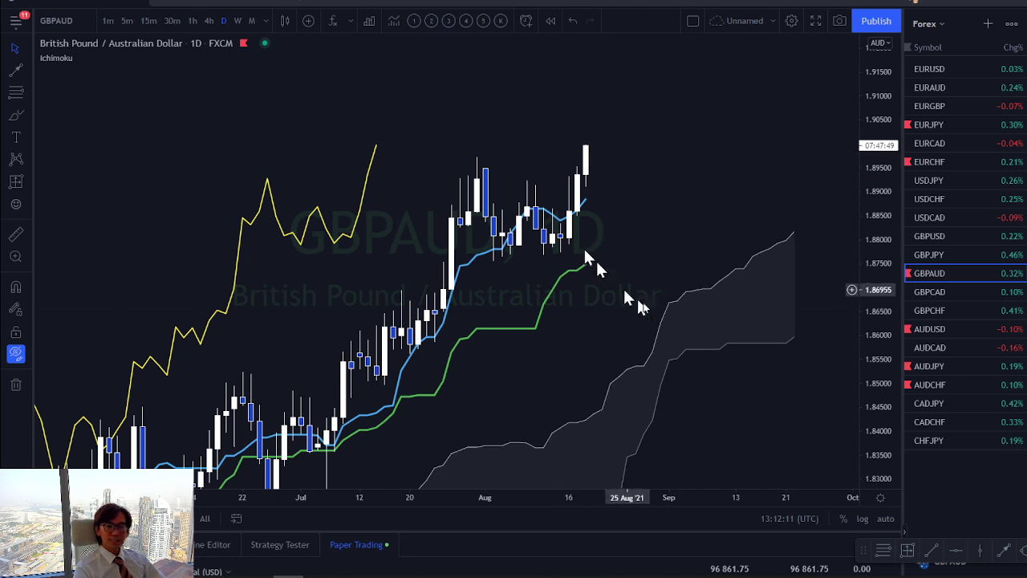
{"action": "left_click_drag", "start_coordinate": [720, 259], "coordinate": [673, 247]}
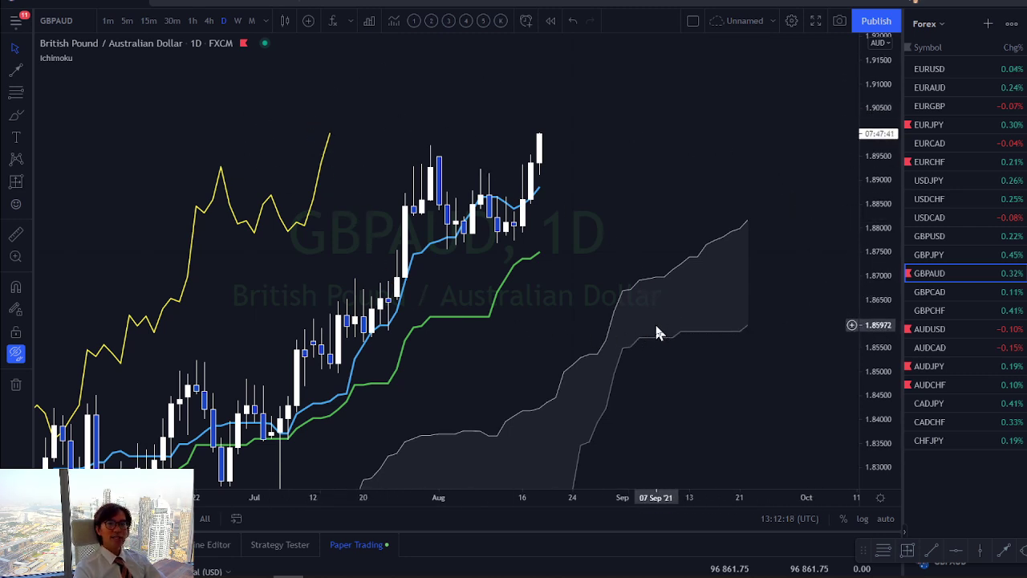
- Review the 1-hour Ichimoku chart, then return to the 5-minute timeframe
{"action": "left_click", "coordinate": [193, 22]}
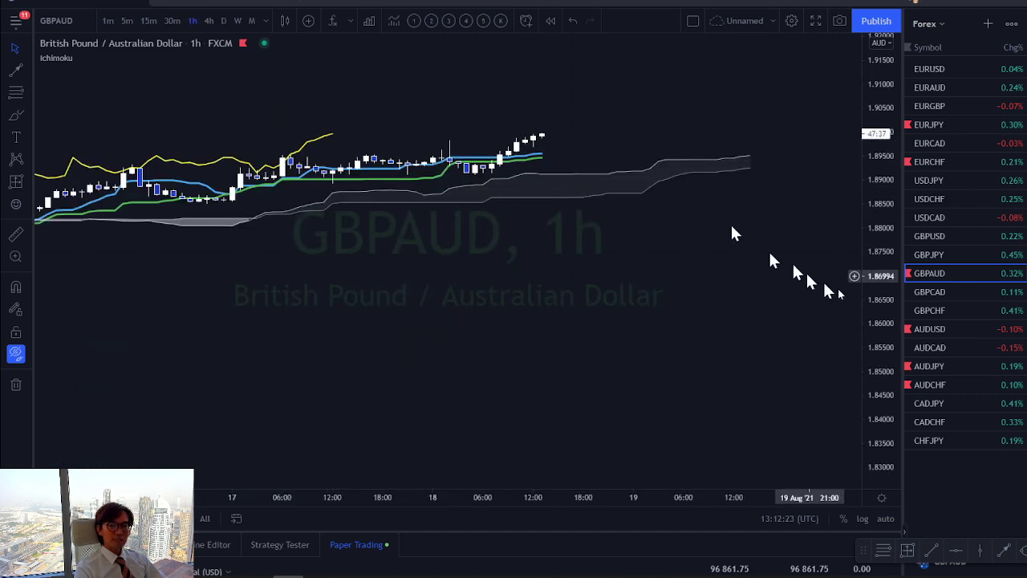
{"action": "left_click_drag", "start_coordinate": [884, 401], "coordinate": [573, 246]}
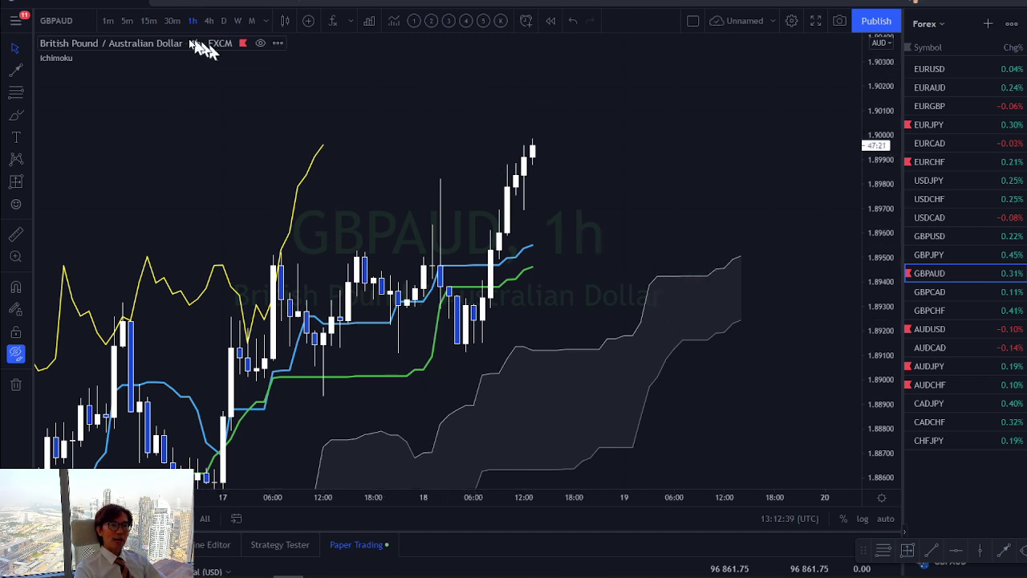
{"action": "left_click", "coordinate": [127, 20]}
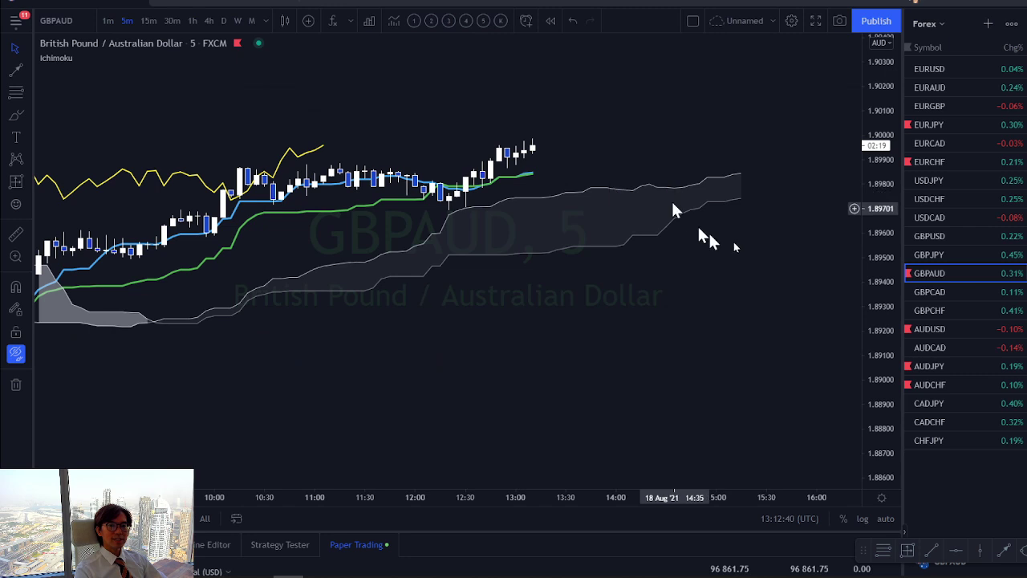
- Reload the Bollinger Bands and Stoch template, unhide the drawings, and reframe the 5-minute chart
{"action": "left_click", "coordinate": [448, 20]}
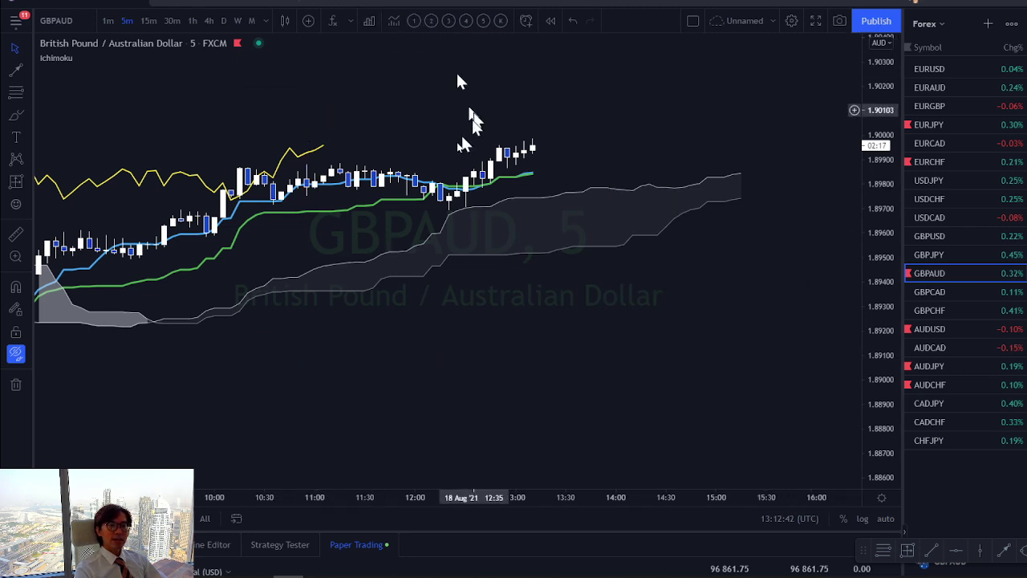
{"action": "left_click", "coordinate": [16, 354]}
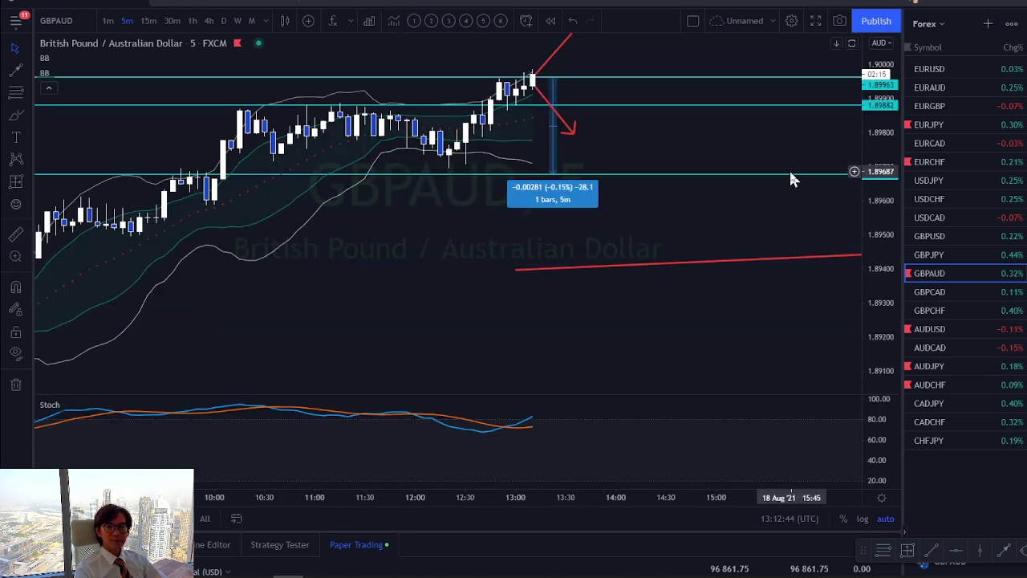
{"action": "left_click_drag", "start_coordinate": [853, 270], "coordinate": [863, 220]}
{"action": "left_click_drag", "start_coordinate": [746, 138], "coordinate": [745, 266]}
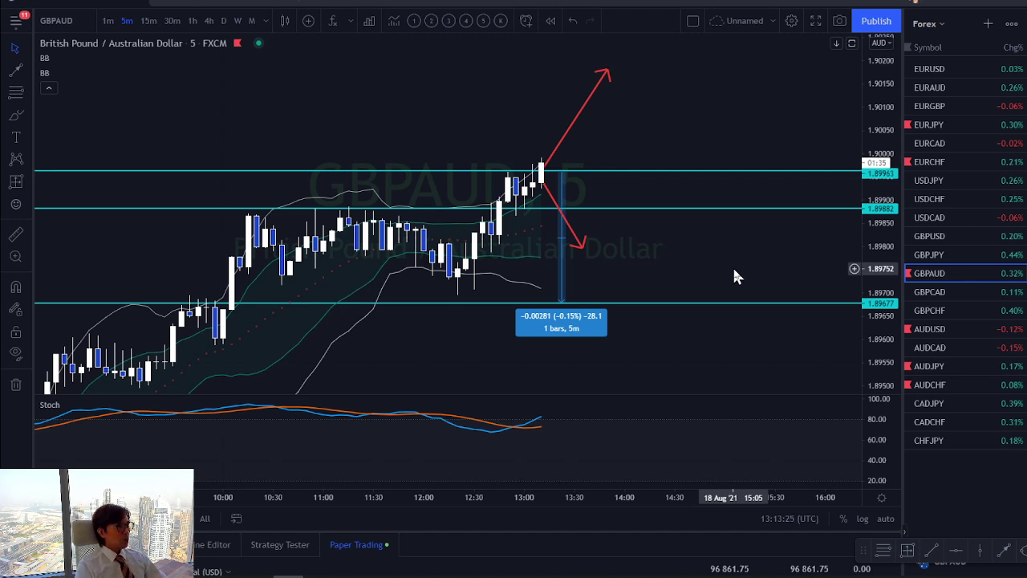
- Nudge the red up arrow's start and the red down arrow slightly right of the latest candle
{"action": "left_click", "coordinate": [584, 112]}
{"action": "left_click_drag", "start_coordinate": [542, 163], "coordinate": [553, 169]}
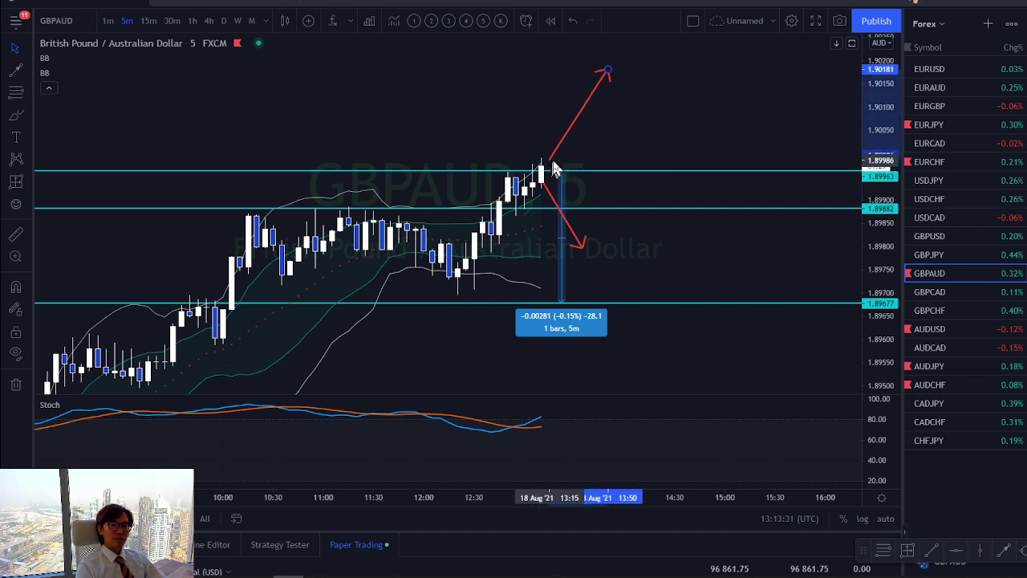
{"action": "left_click", "coordinate": [605, 156]}
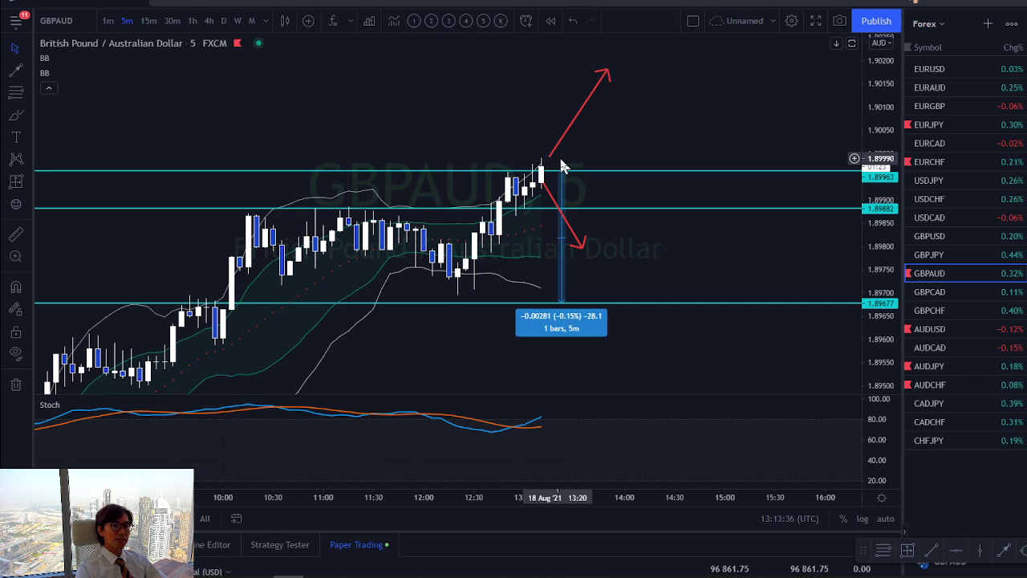
{"action": "left_click", "coordinate": [558, 200]}
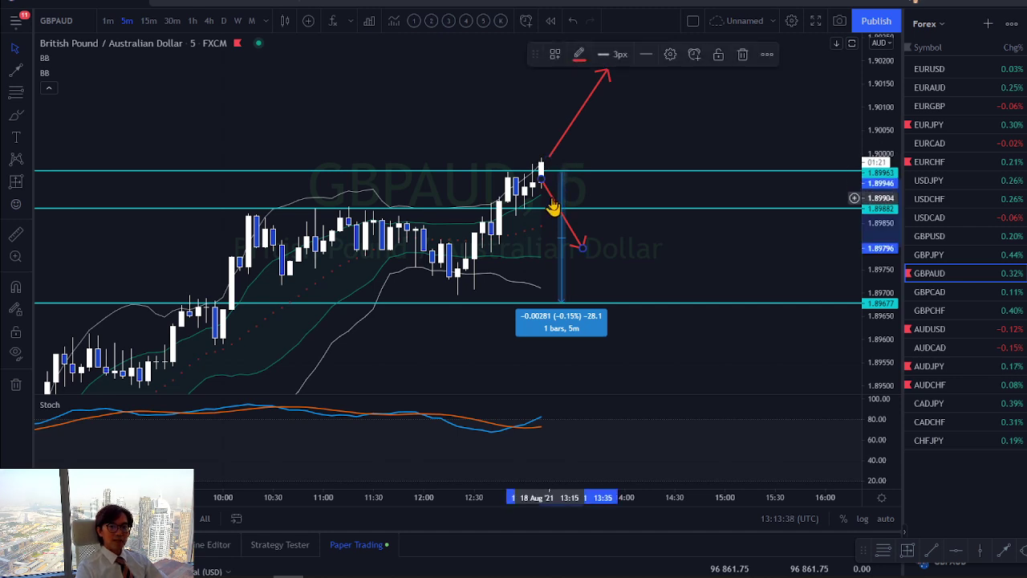
{"action": "left_click_drag", "start_coordinate": [558, 199], "coordinate": [574, 195]}
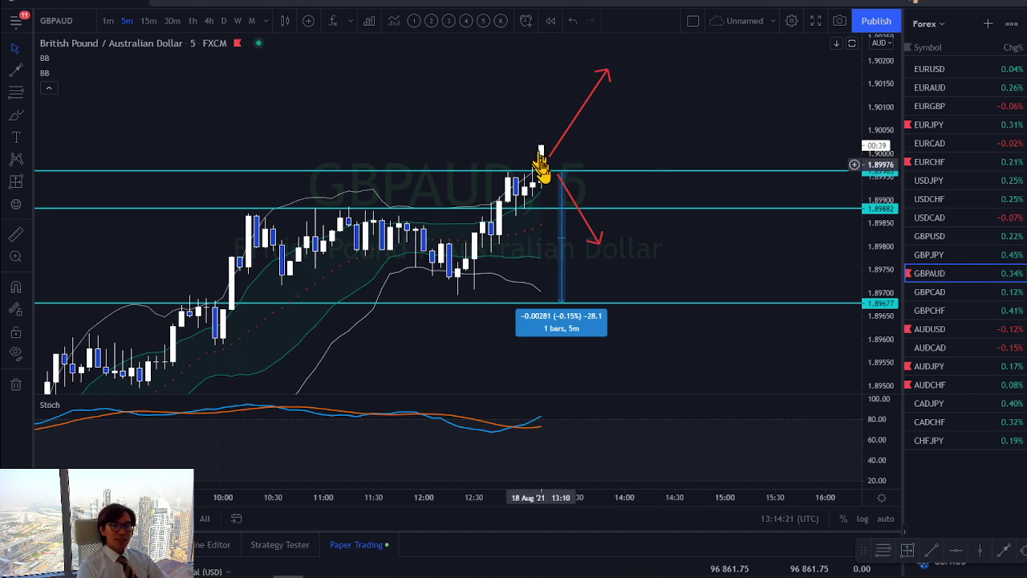
{"action": "mouse_move", "coordinate": [580, 130]}
{"action": "left_mouse_down"}
{"action": "mouse_move", "coordinate": [551, 150]}
{"action": "mouse_move", "coordinate": [567, 129]}
{"action": "left_mouse_up"}
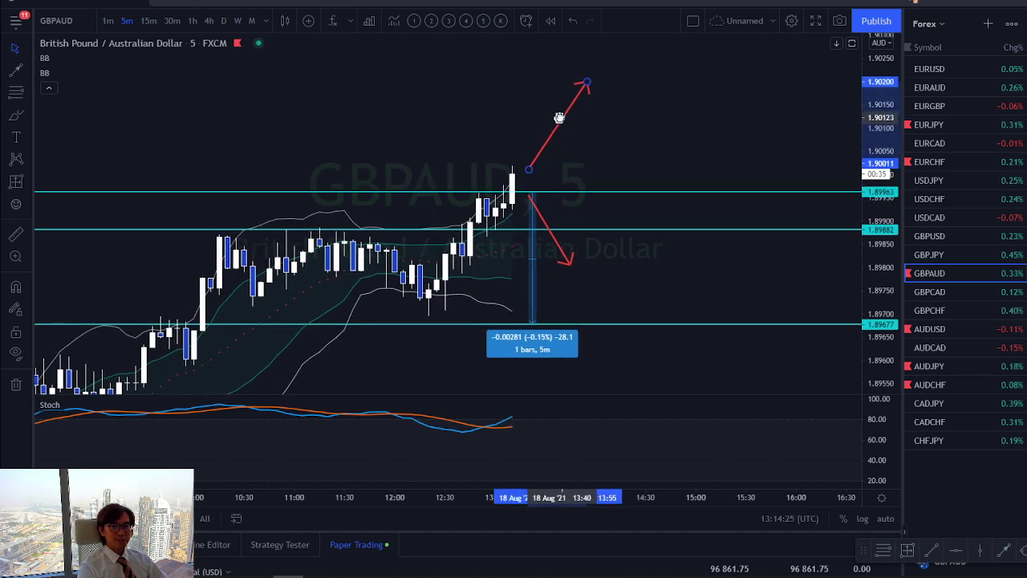